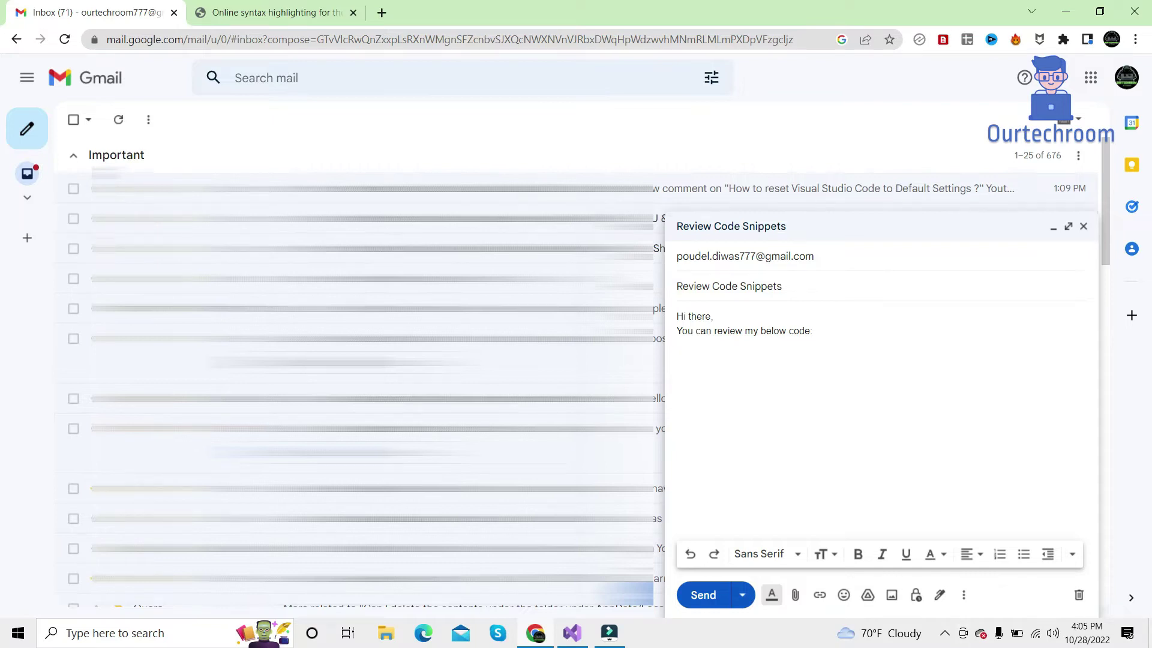
Select the IsRecordAlreadyExists method in Visual Studio and copy it.
click(582, 631)
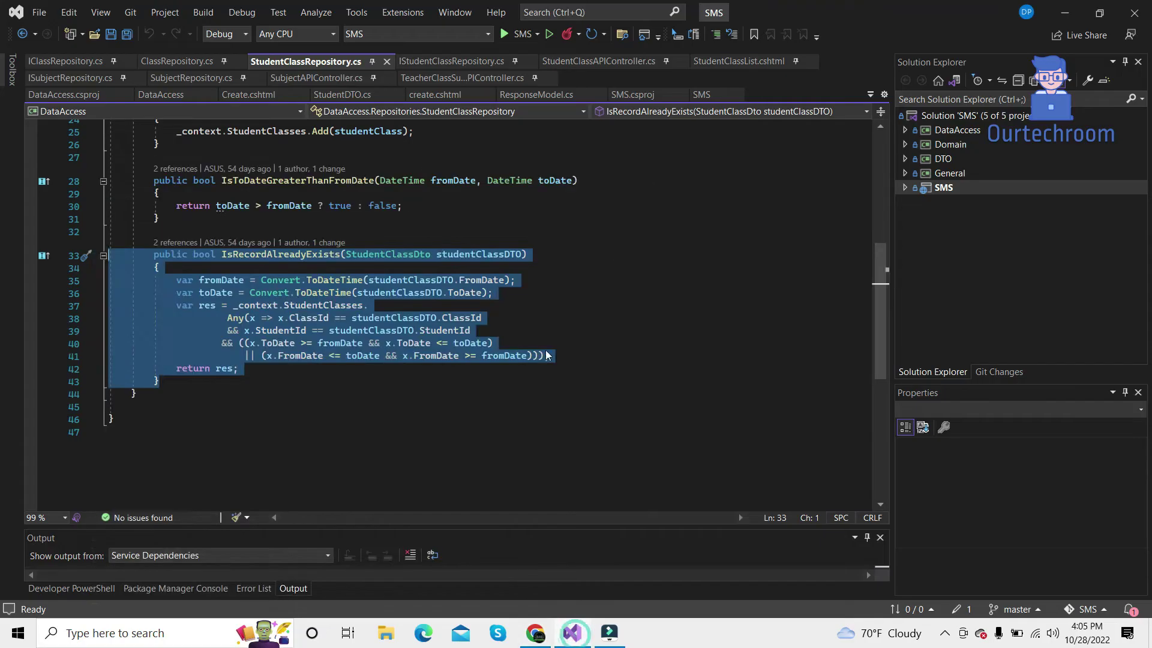
click(327, 307)
drag(154, 255, 188, 374)
key(ctrl+c)
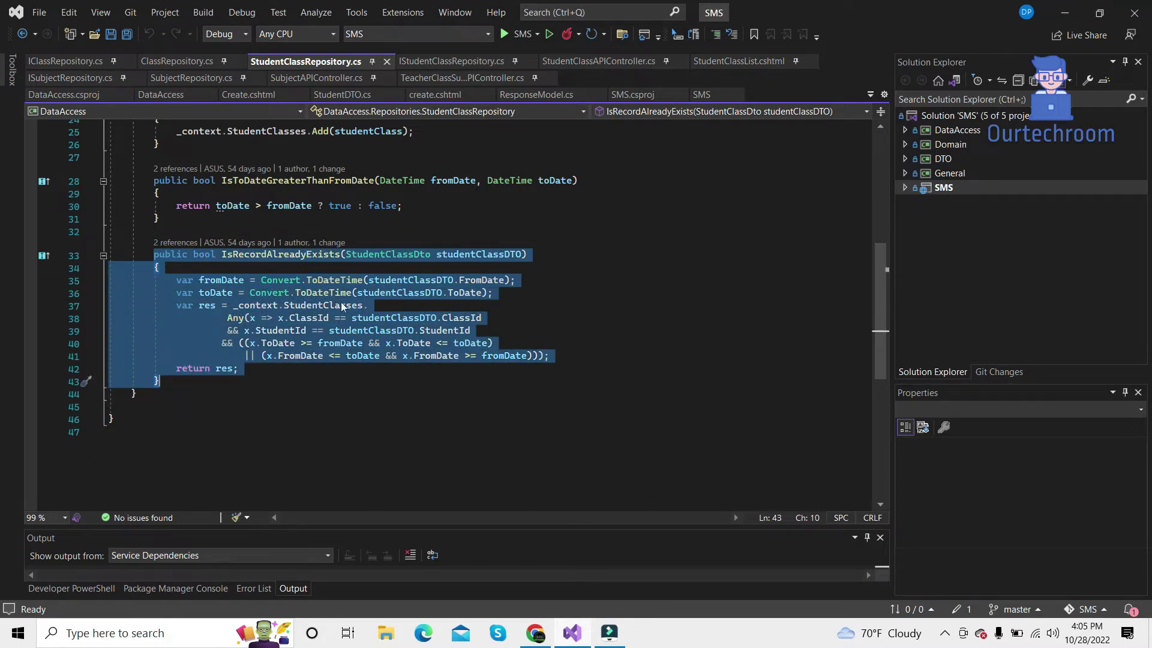
Test-paste the method into the Gmail body, delete it again, and go to tohtml.com.
click(537, 633)
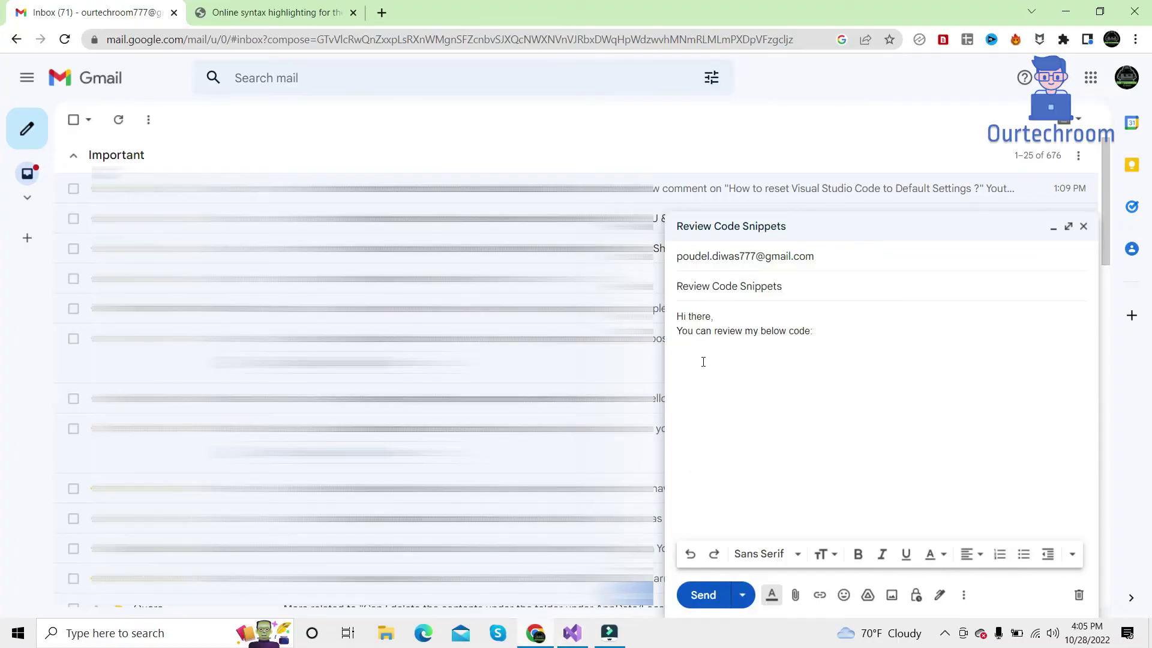
right_click(703, 362)
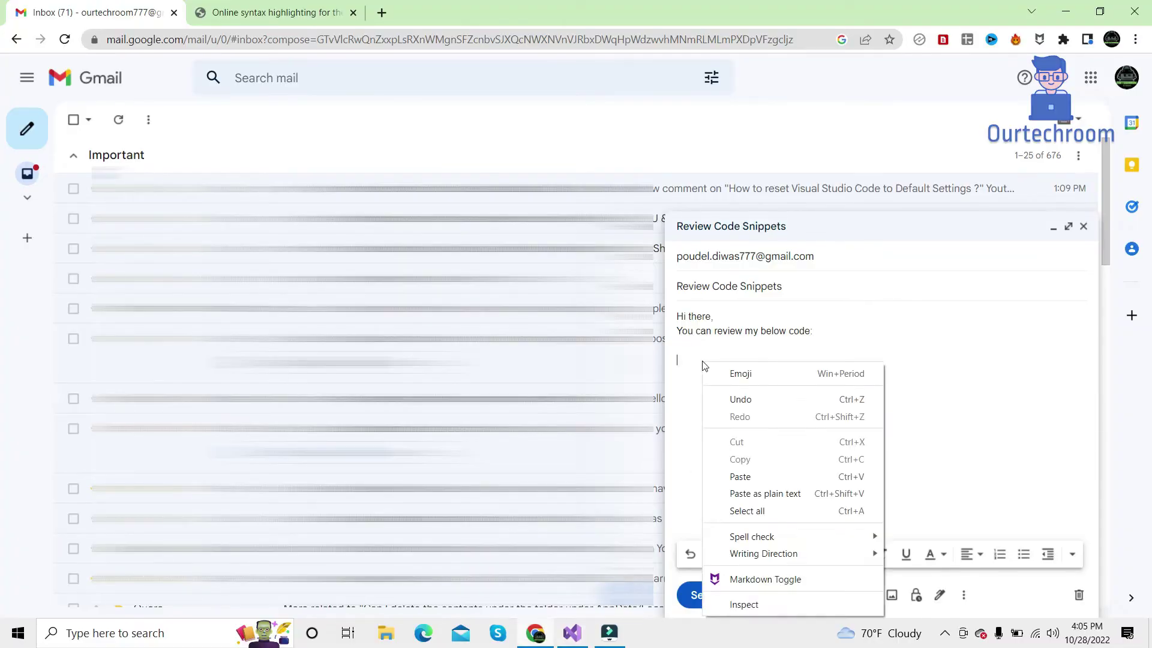
click(747, 477)
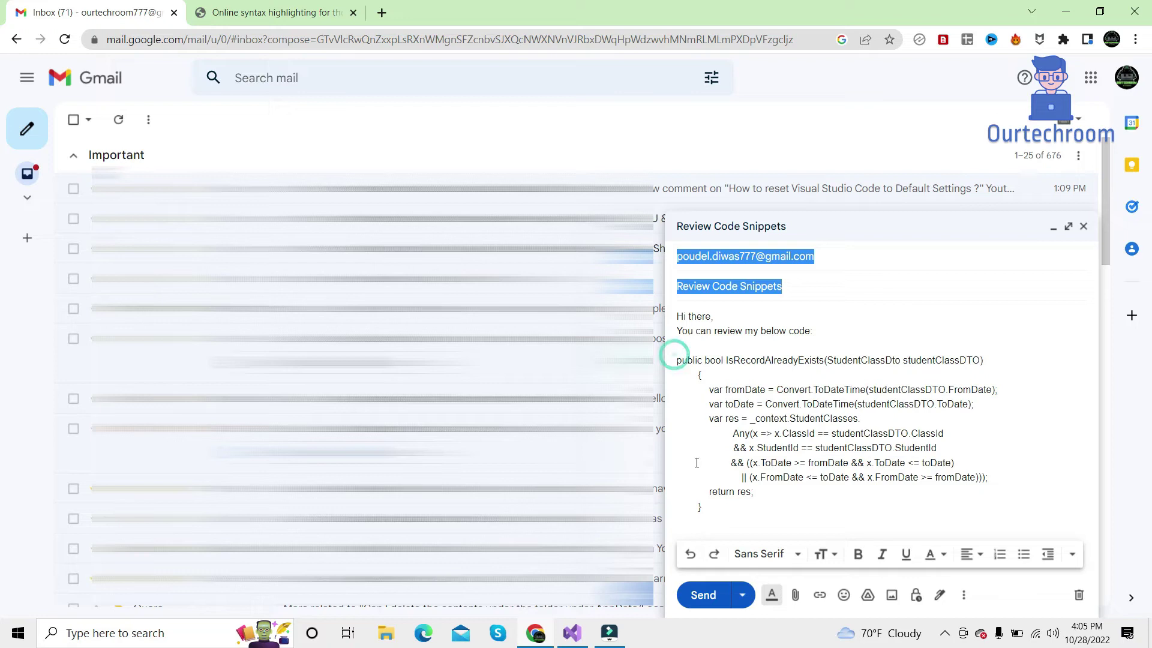
click(705, 507)
drag(709, 508, 673, 364)
key(ctrl+c)
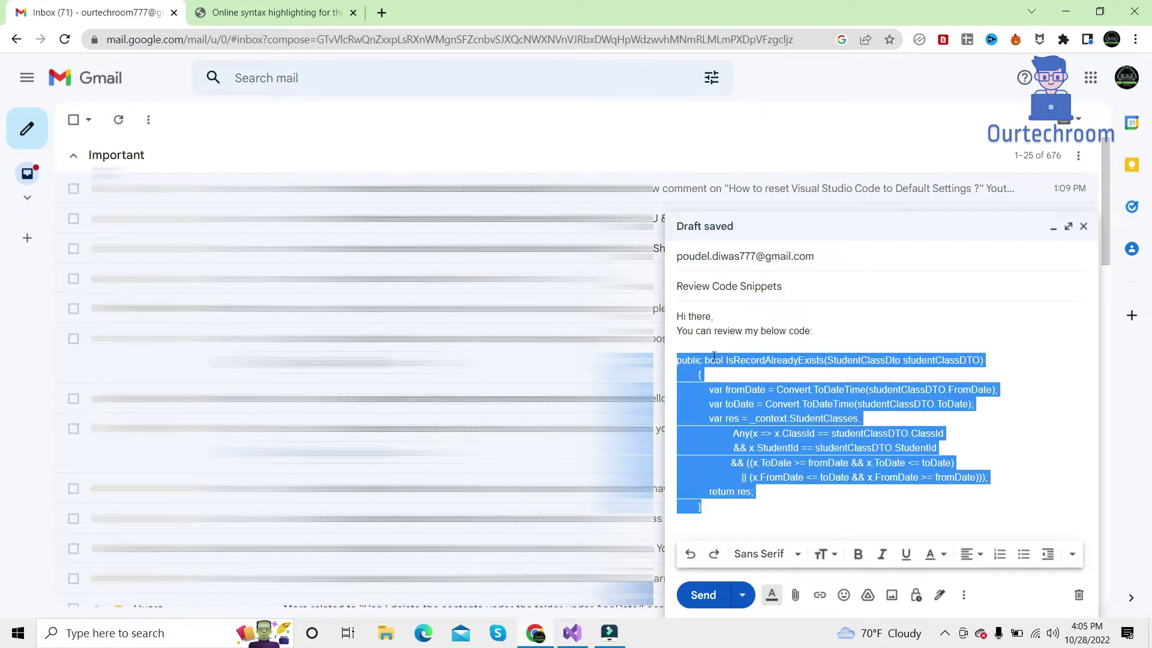
key(Delete)
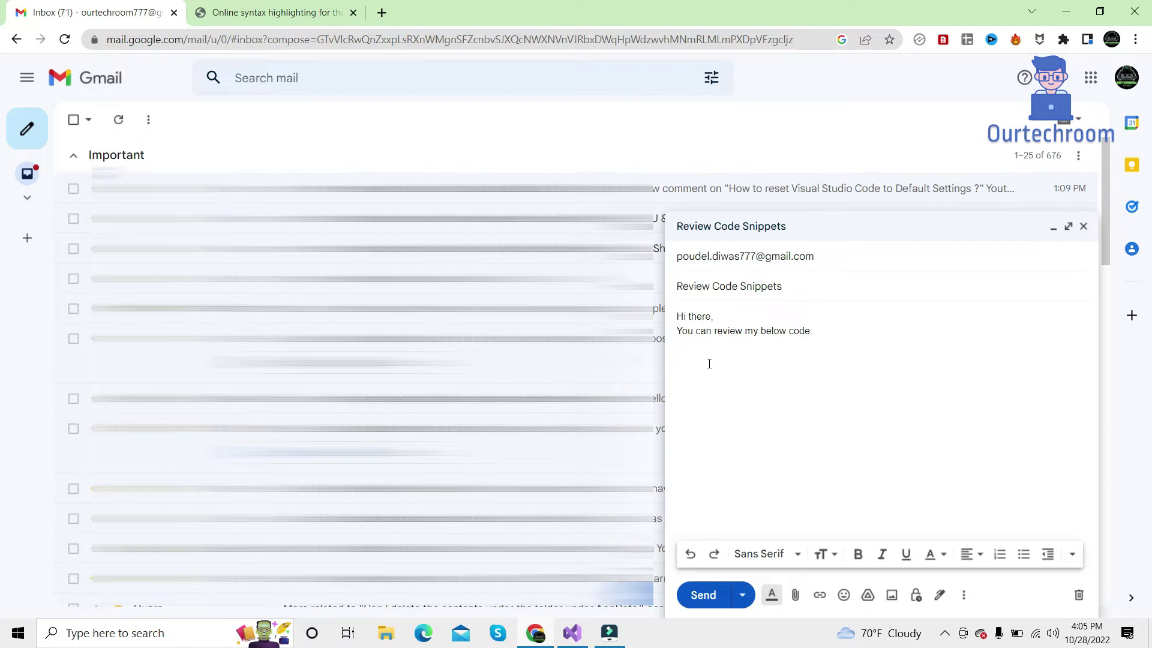
click(270, 12)
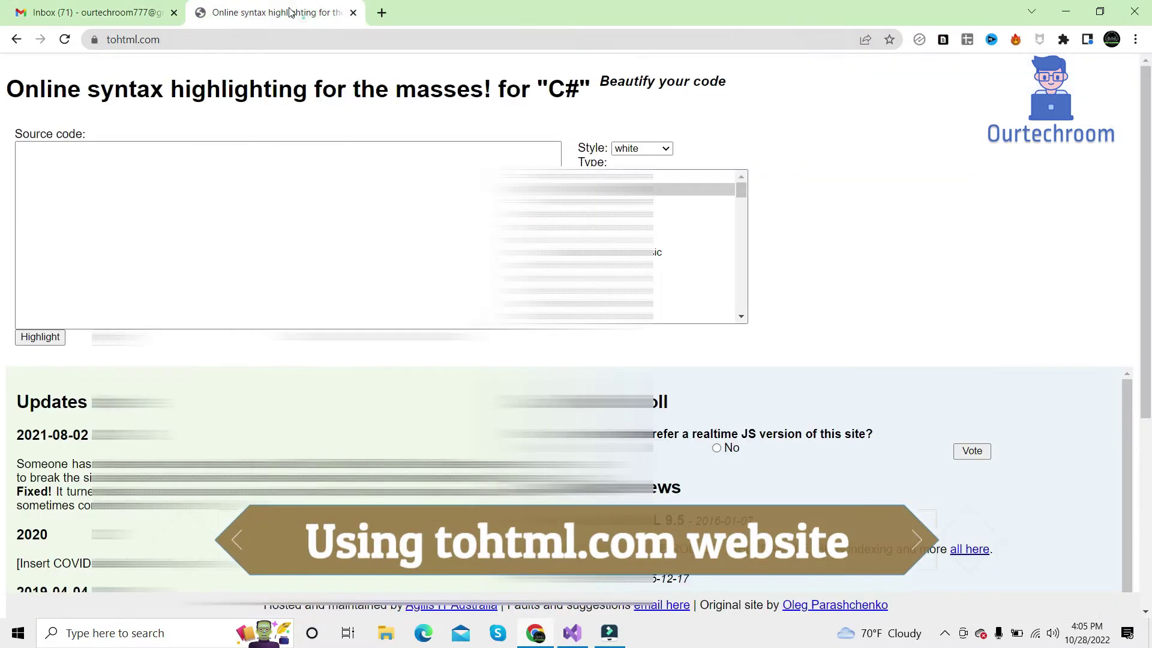
Paste the C# method into the tohtml.com Source code box, keeping the language type C#.
click(186, 39)
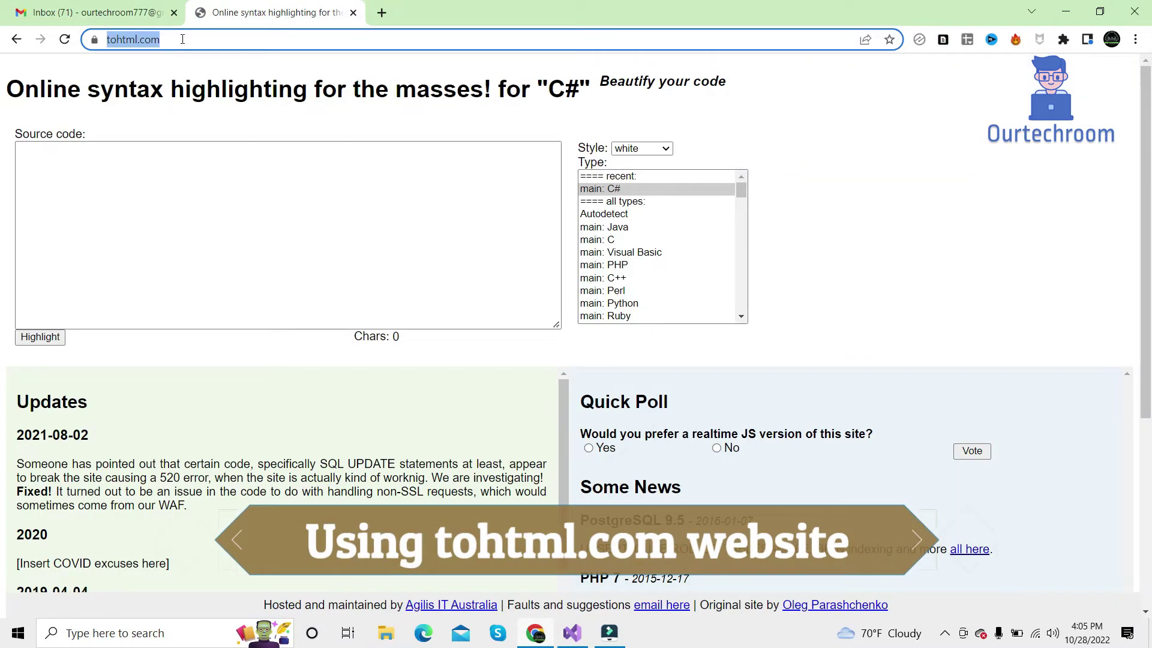
click(120, 183)
right_click(121, 180)
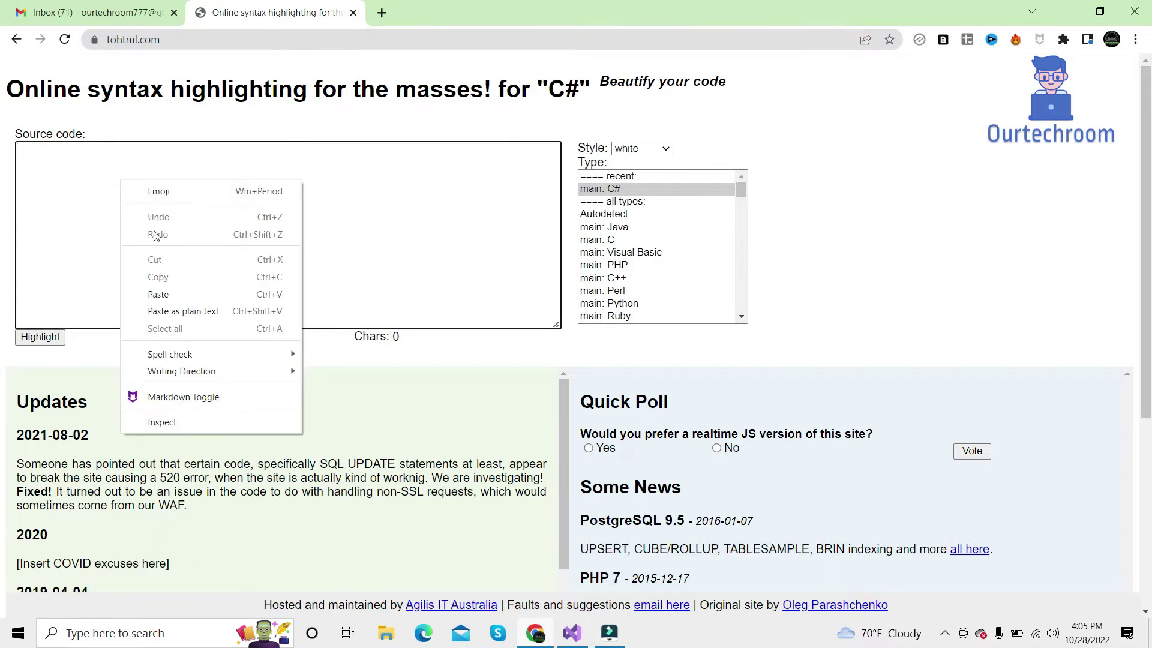
click(168, 302)
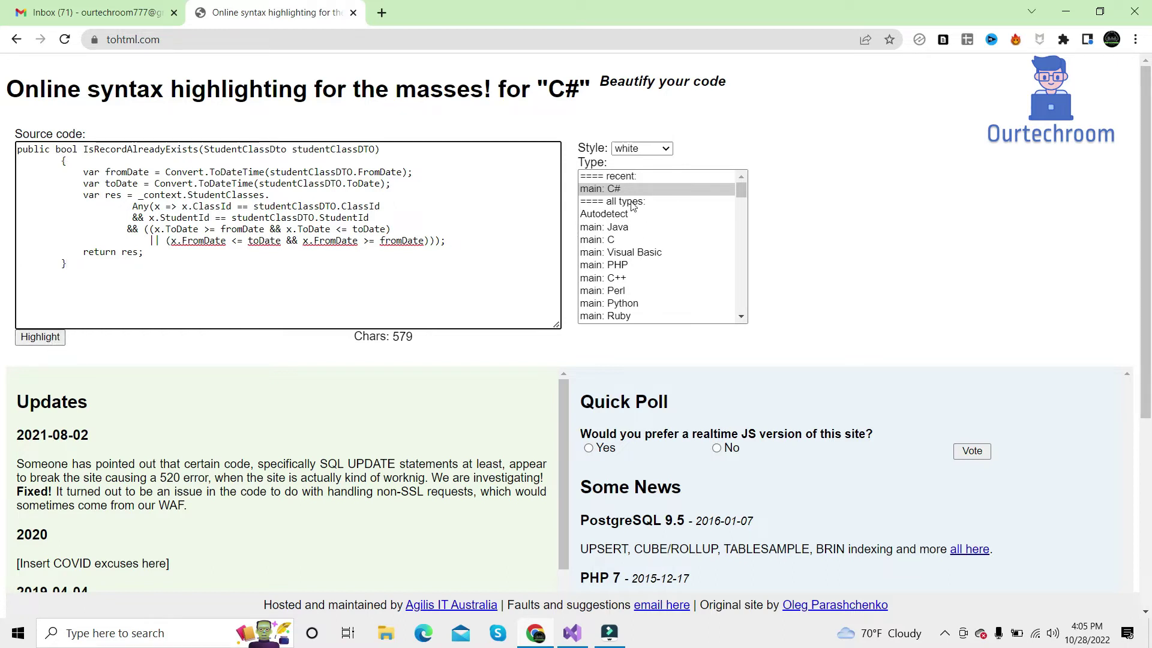
drag(632, 207, 613, 266)
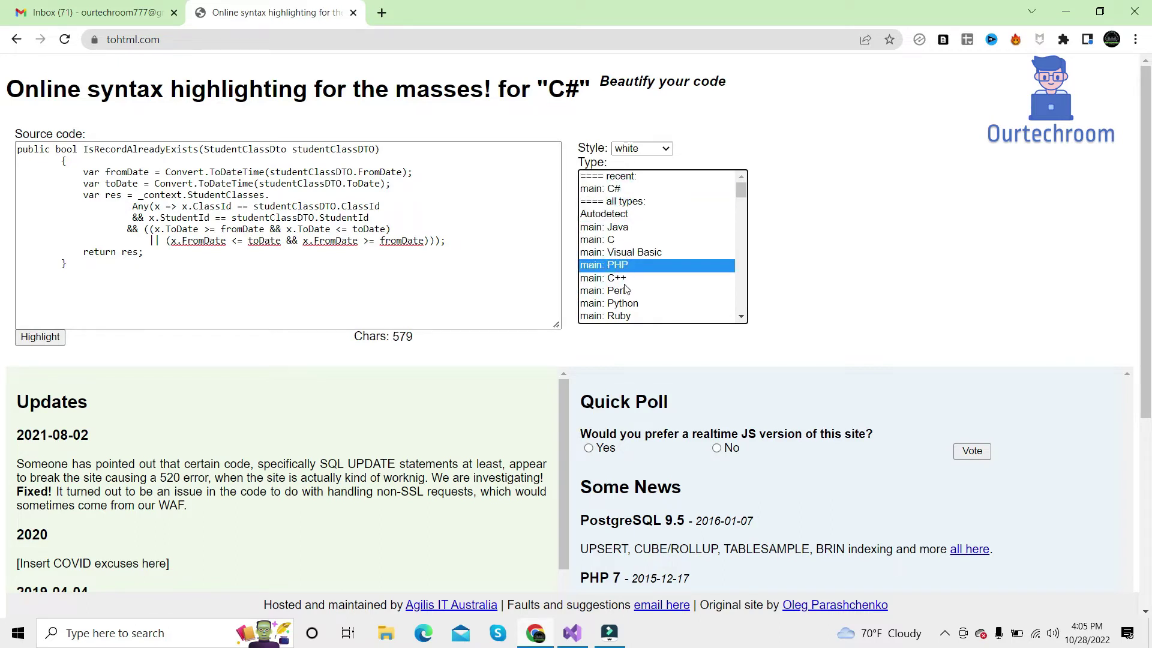
scroll(633, 292, down, 3)
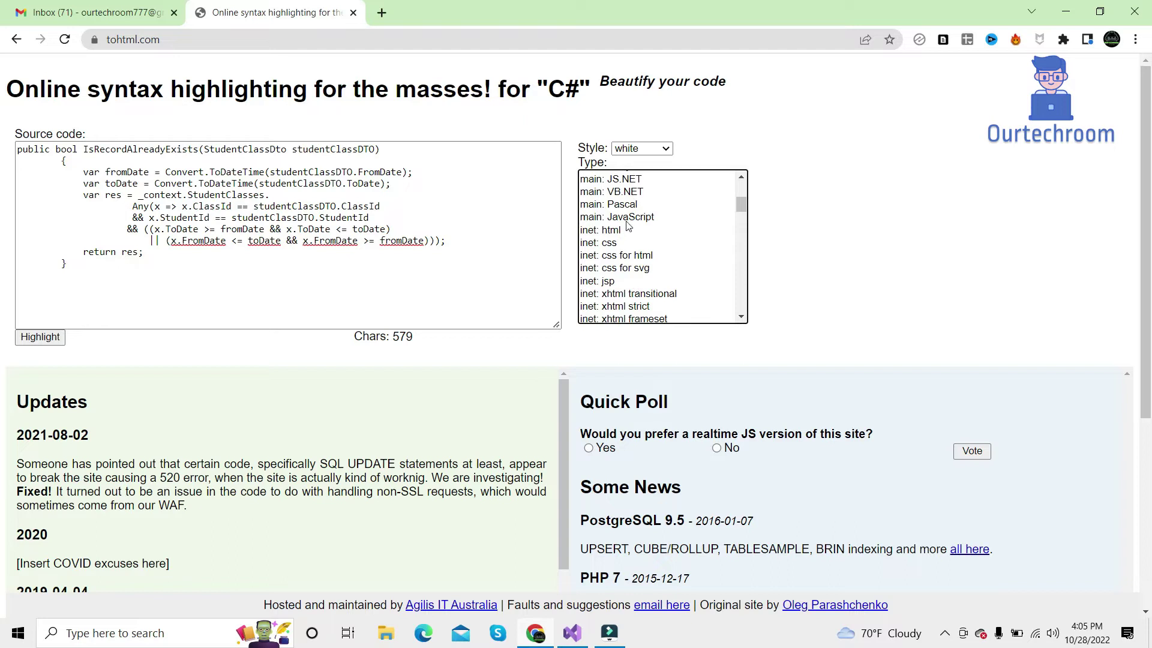
scroll(629, 225, up, 3)
click(623, 189)
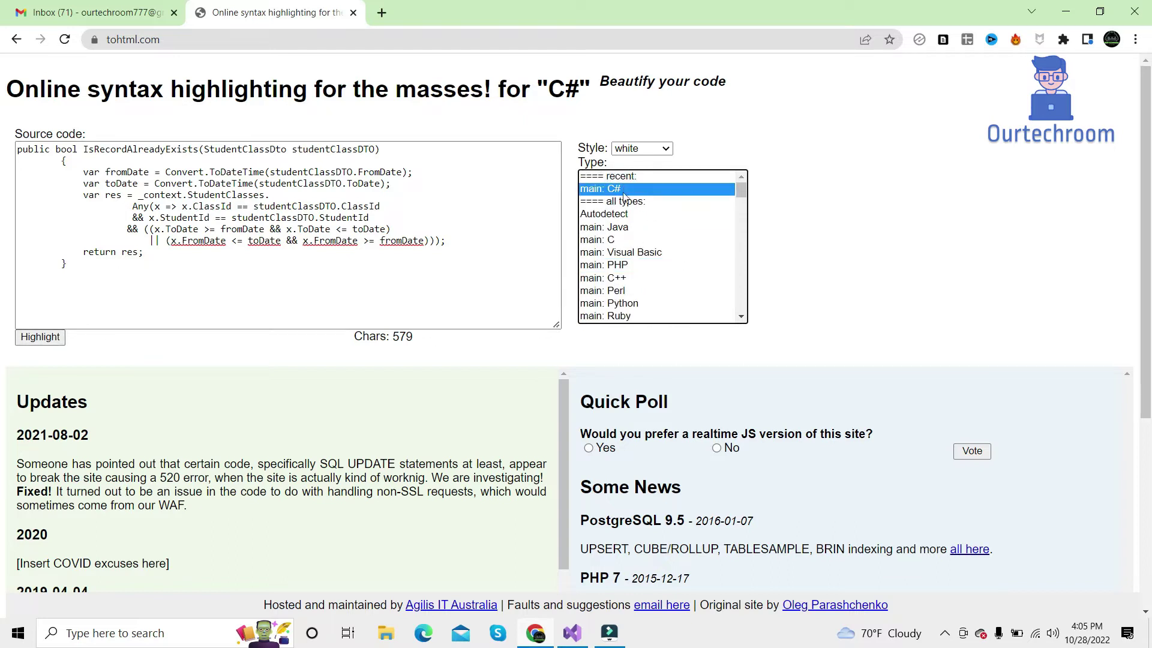
Generate the white-style highlighted code, copy the preview to the clipboard, and return to Gmail.
click(37, 339)
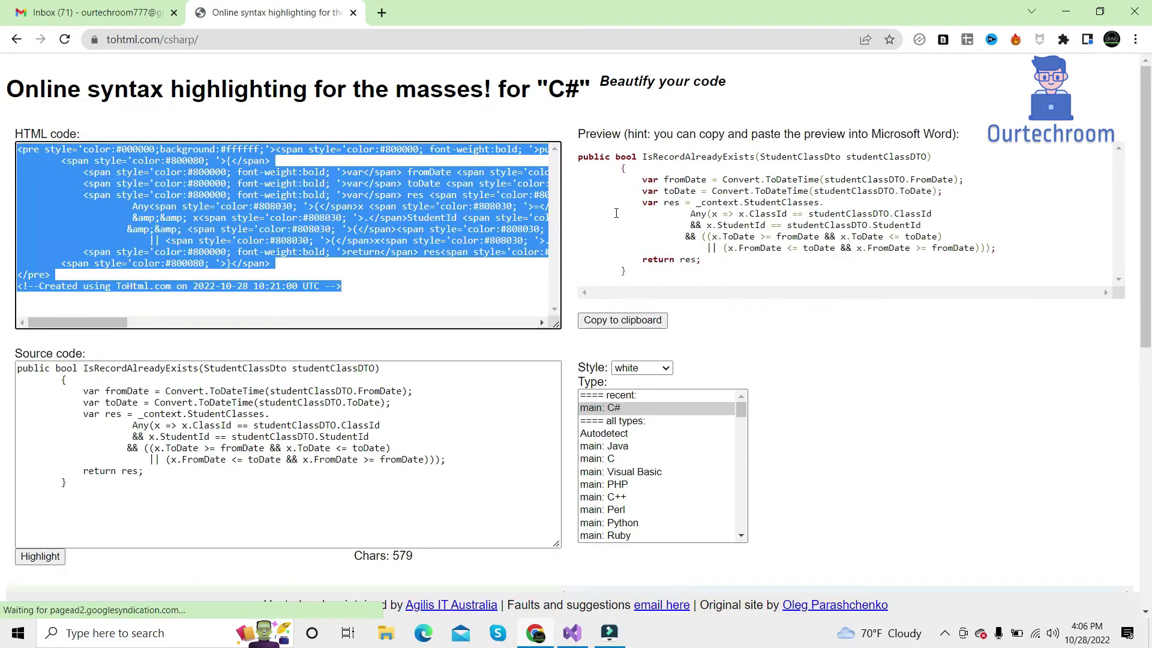
click(642, 276)
drag(642, 276, 616, 193)
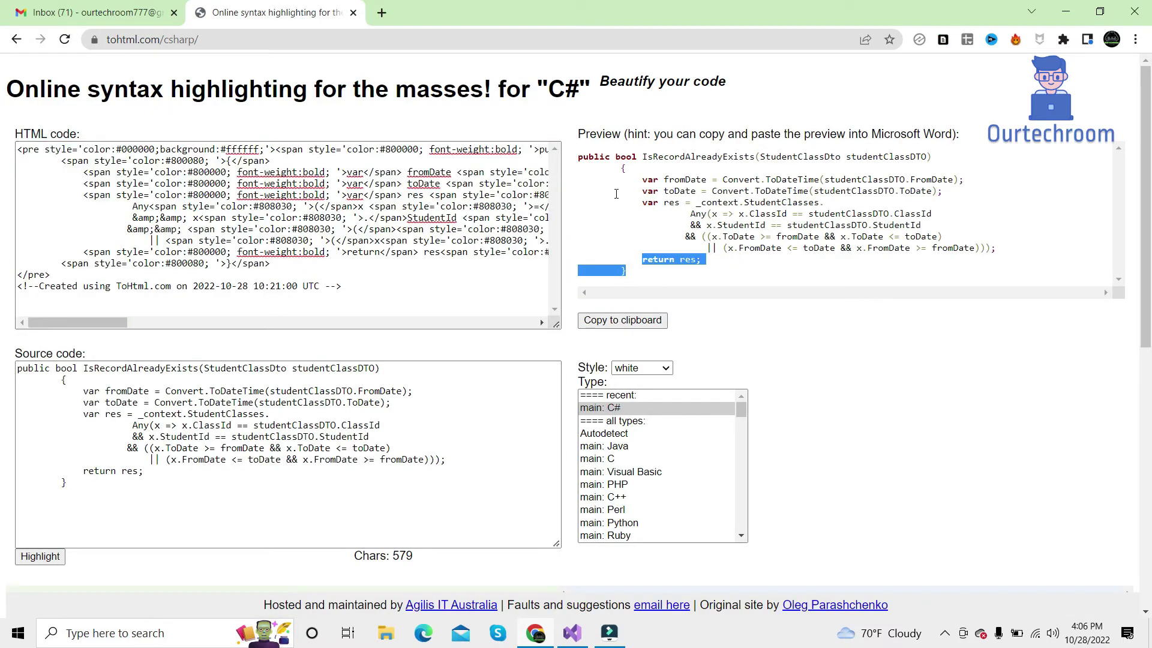
click(581, 159)
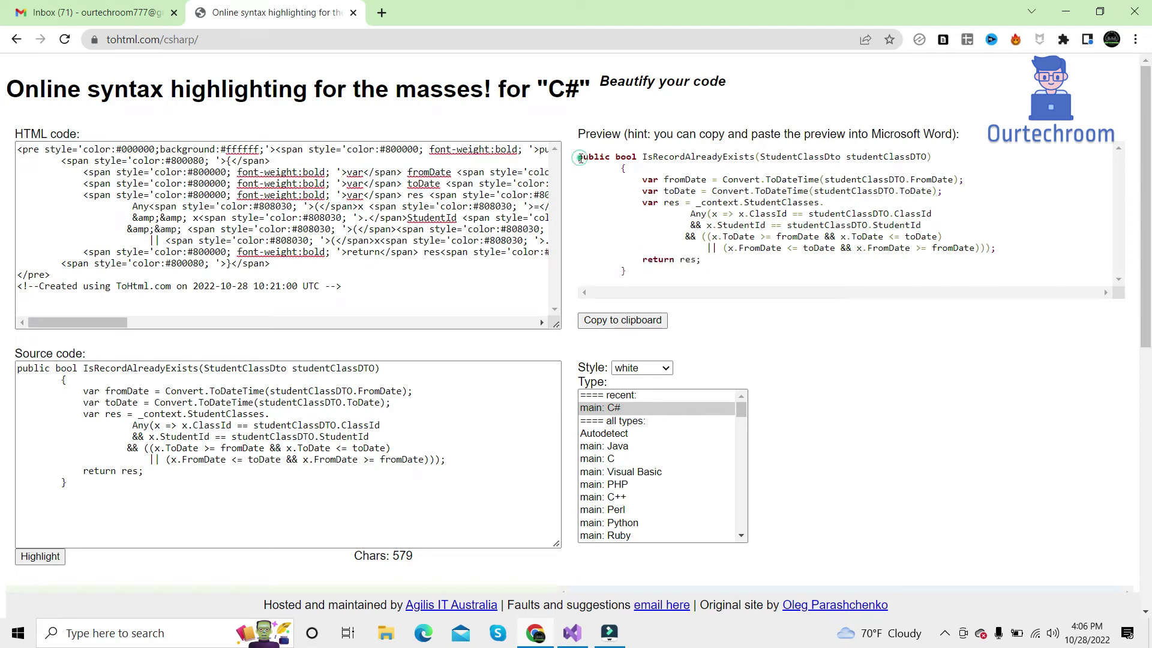
click(624, 323)
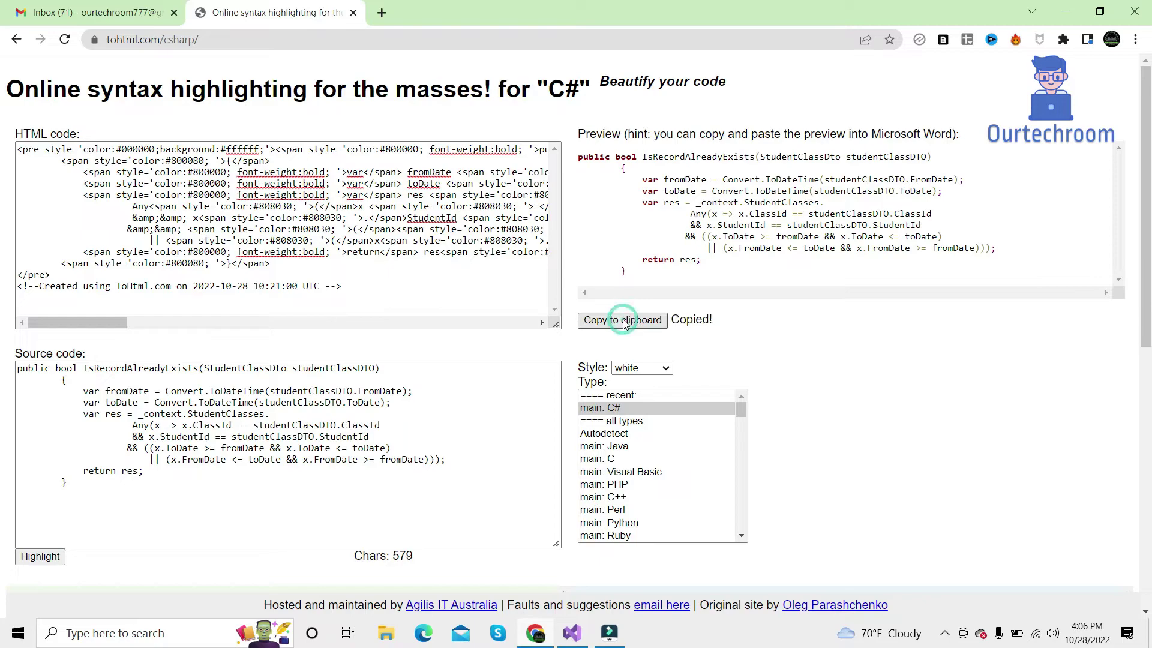
key(alt+Tab)
click(536, 634)
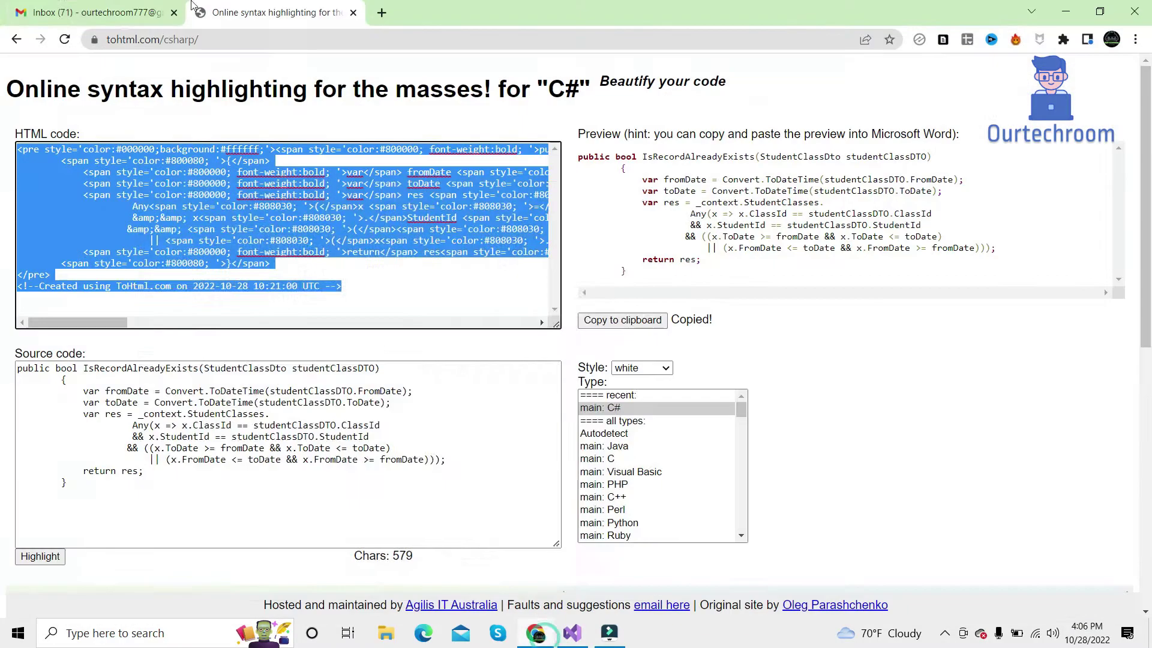
key(ctrl+1)
Paste the highlighted method into the Gmail body below the intro line.
right_click(711, 366)
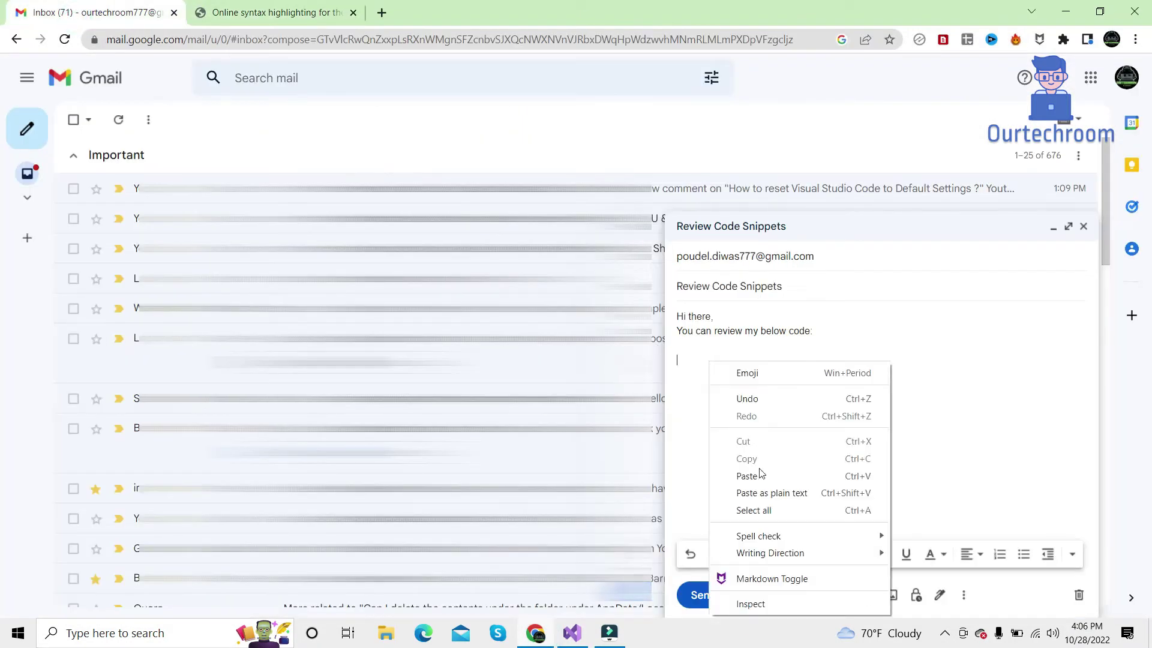
click(760, 474)
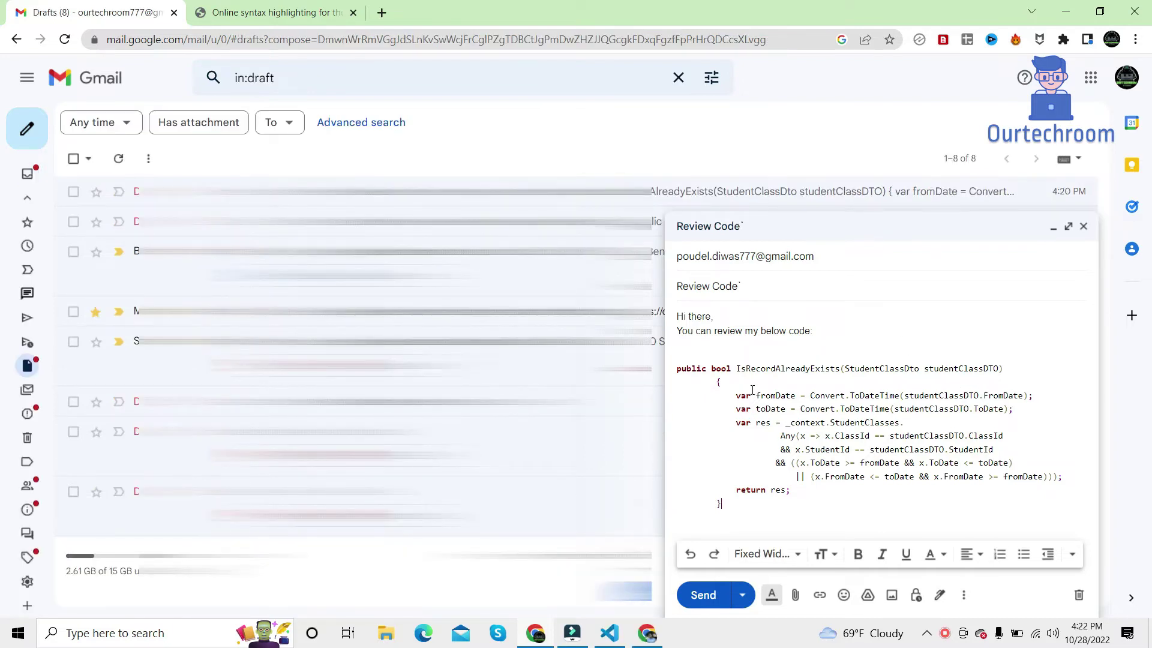
click(350, 6)
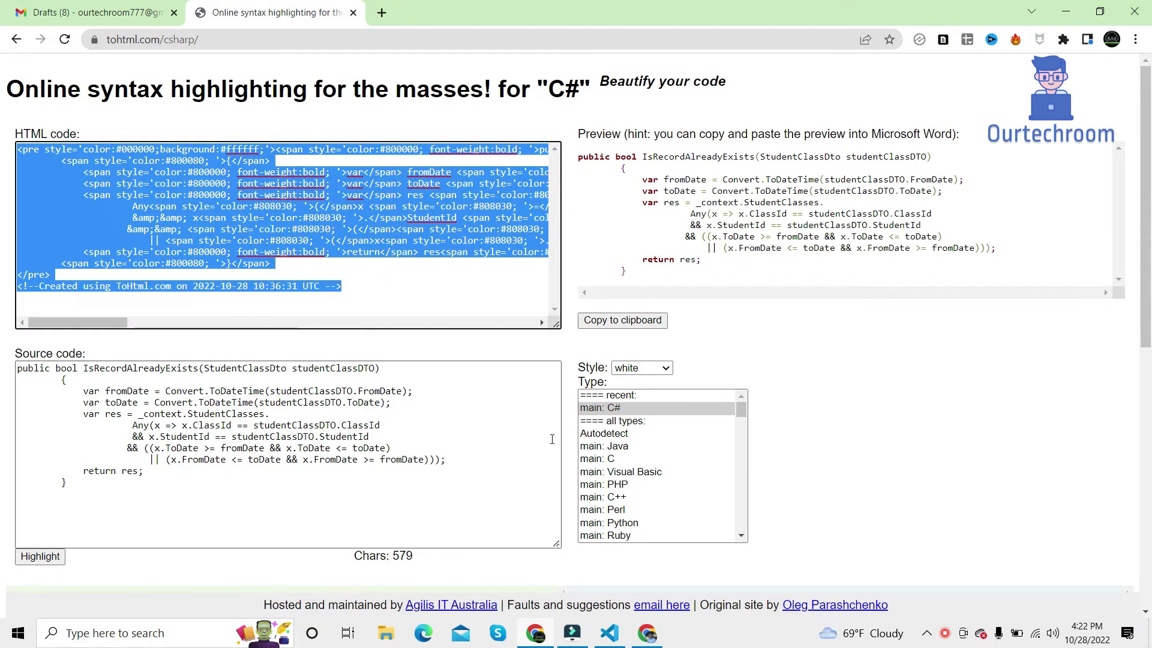
Set the style to black, regenerate the highlight, and copy the dark preview to the clipboard.
click(624, 369)
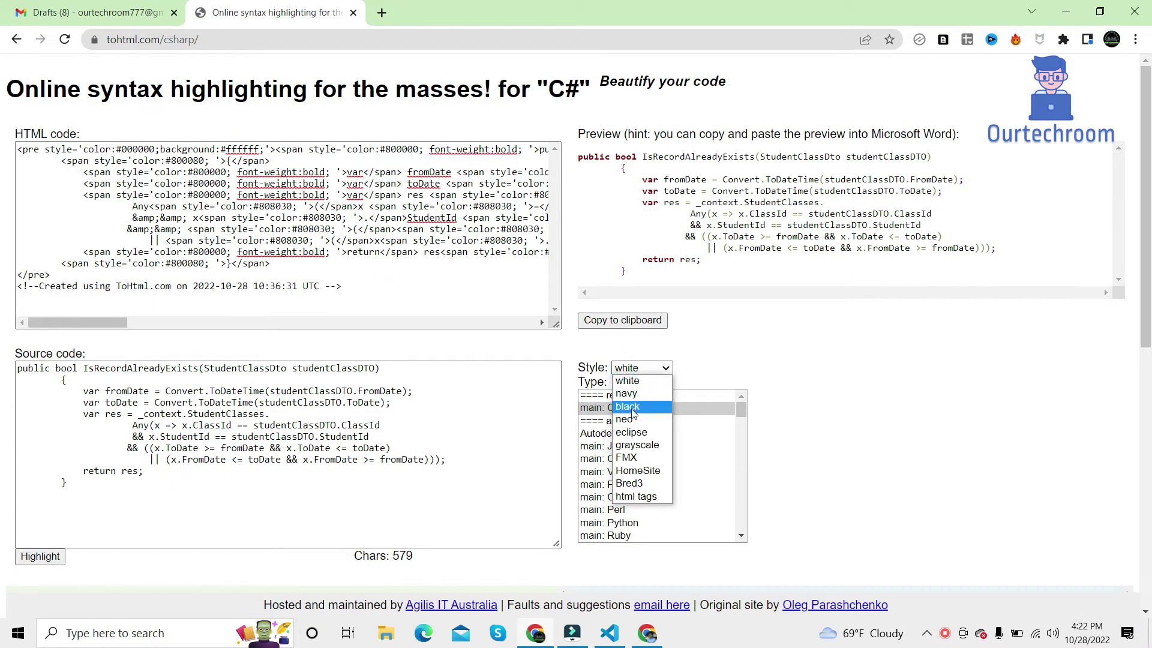
click(630, 408)
click(657, 371)
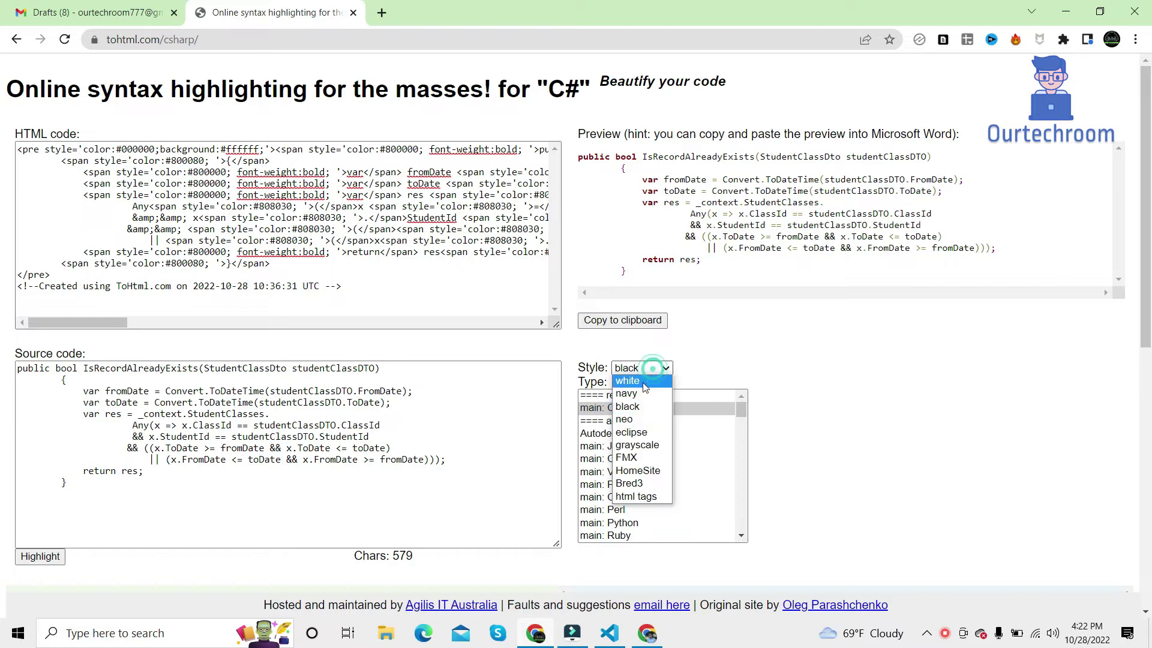
click(657, 370)
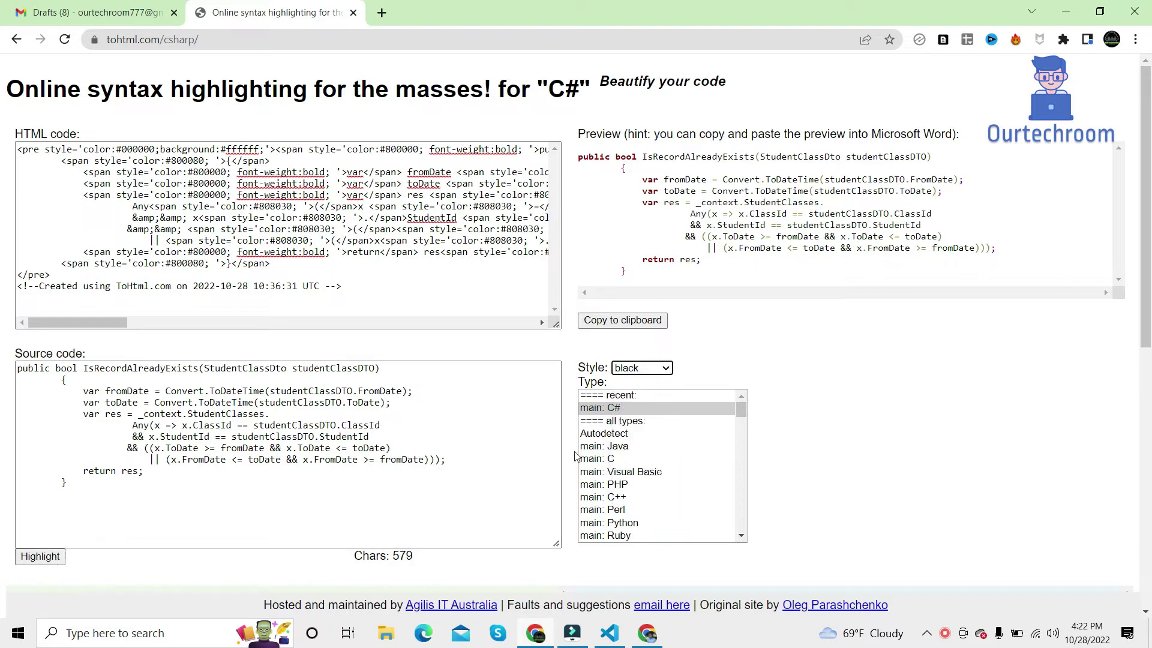
click(40, 557)
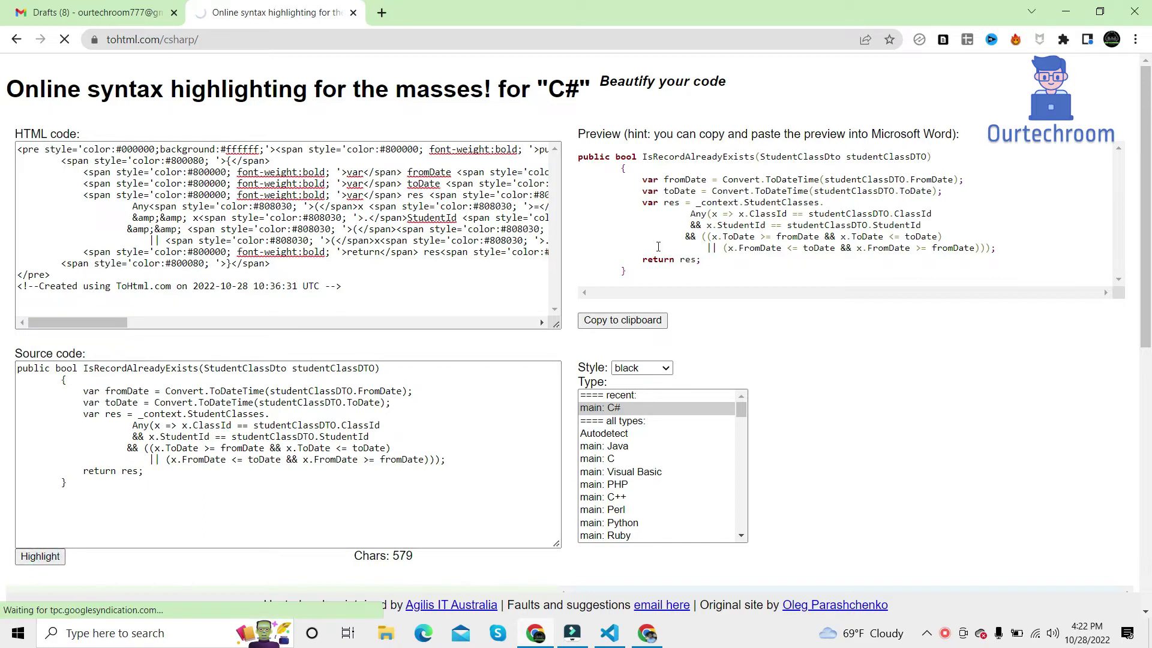
drag(644, 277, 581, 162)
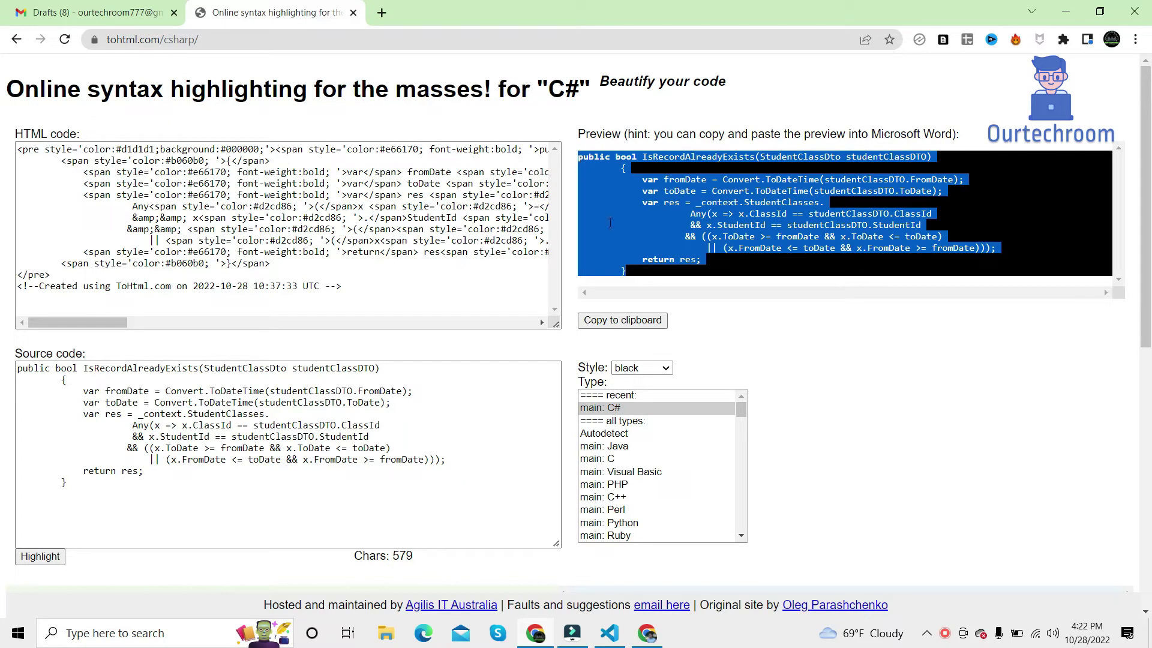
click(758, 360)
click(624, 320)
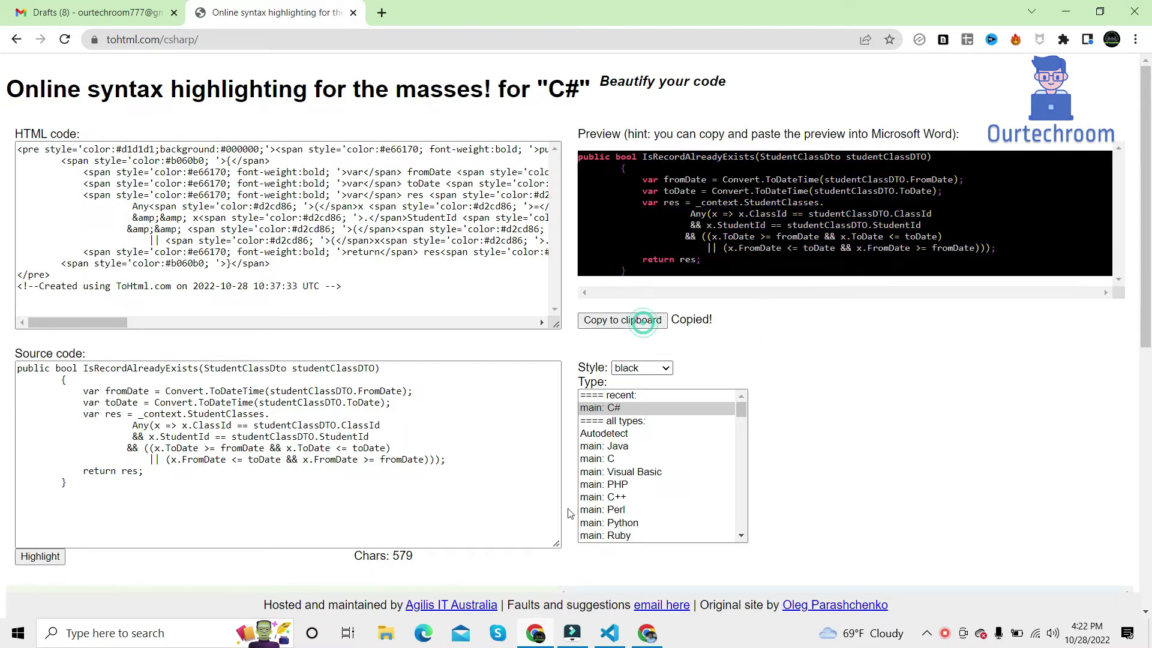
click(536, 634)
Replace the earlier code in the Gmail body with the black-style highlighted method.
click(536, 633)
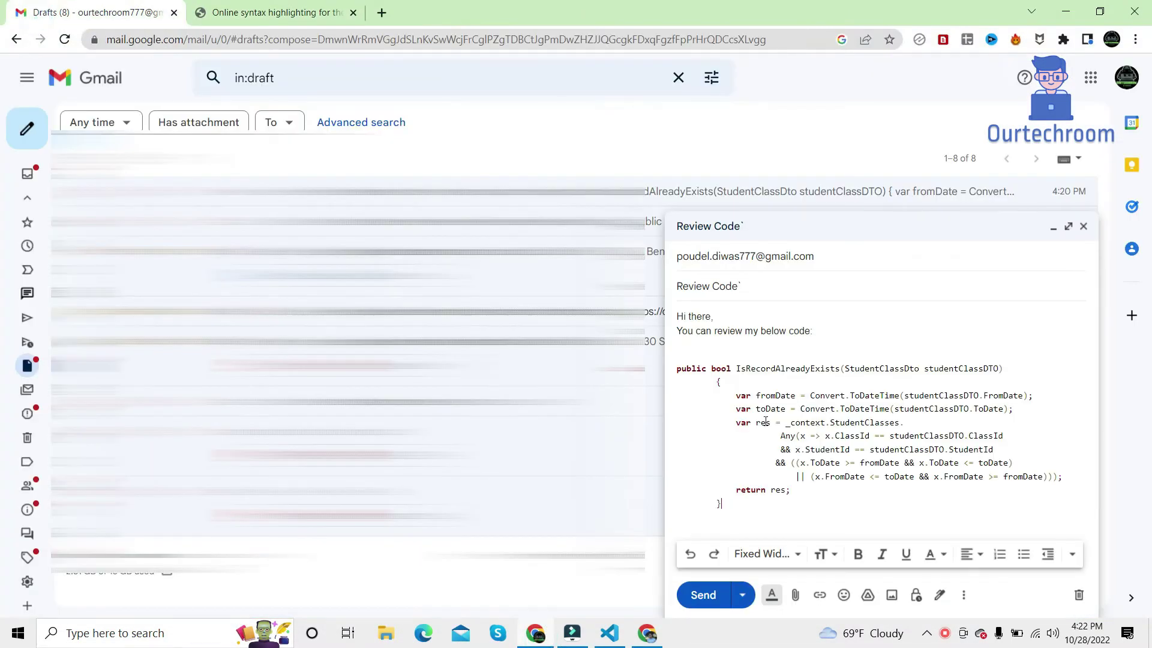
drag(726, 522, 665, 369)
key(ctrl+v)
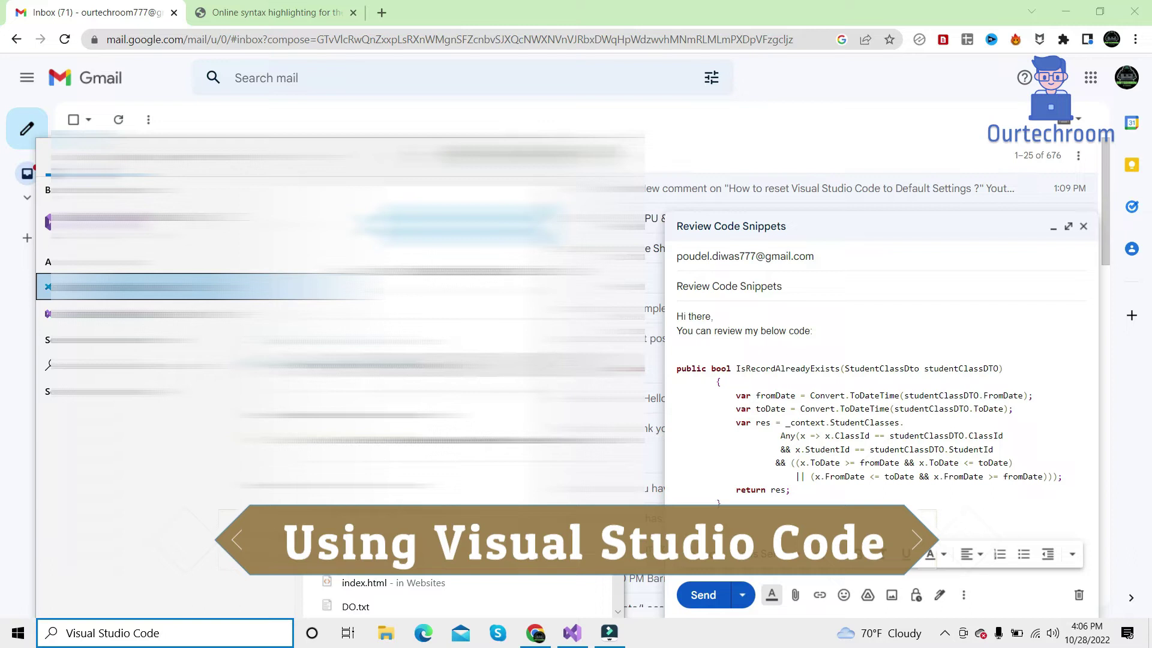
key(Return)
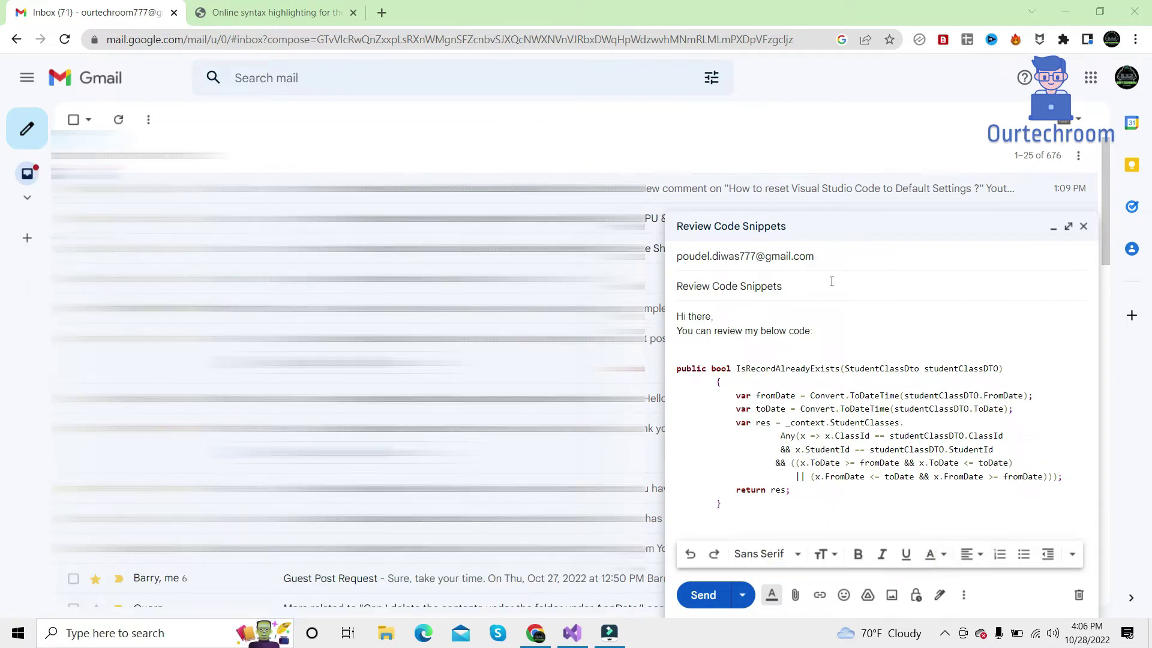
Search 'visual studio code download' in a new tab and open the download page.
click(392, 10)
text(v)
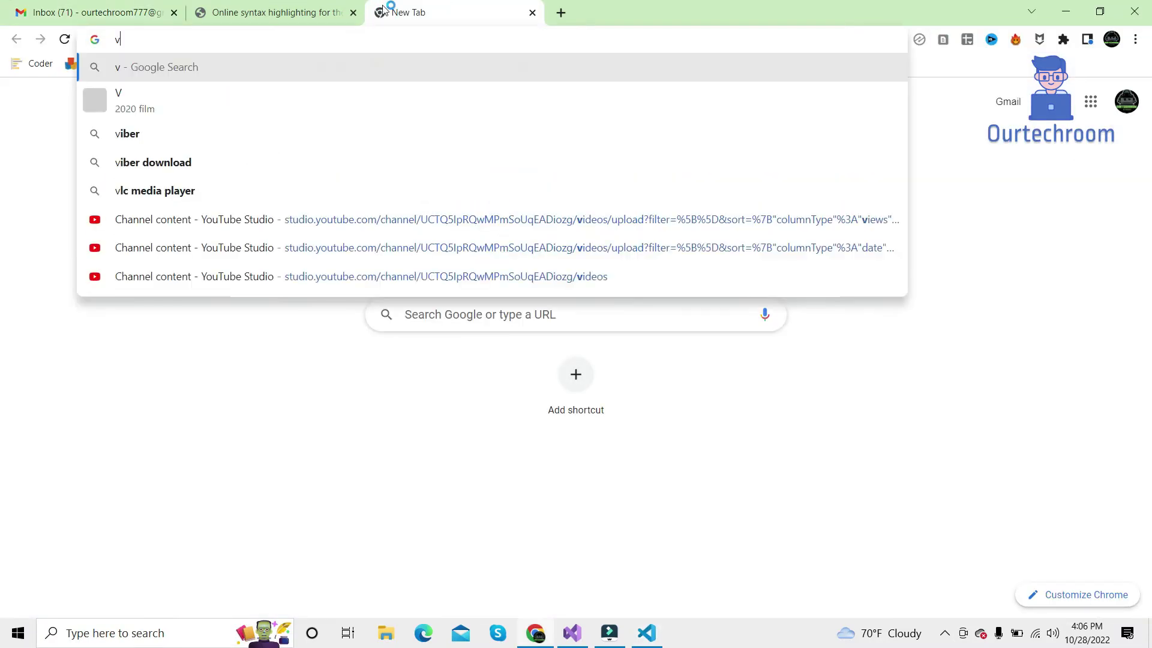
text(isual studio co)
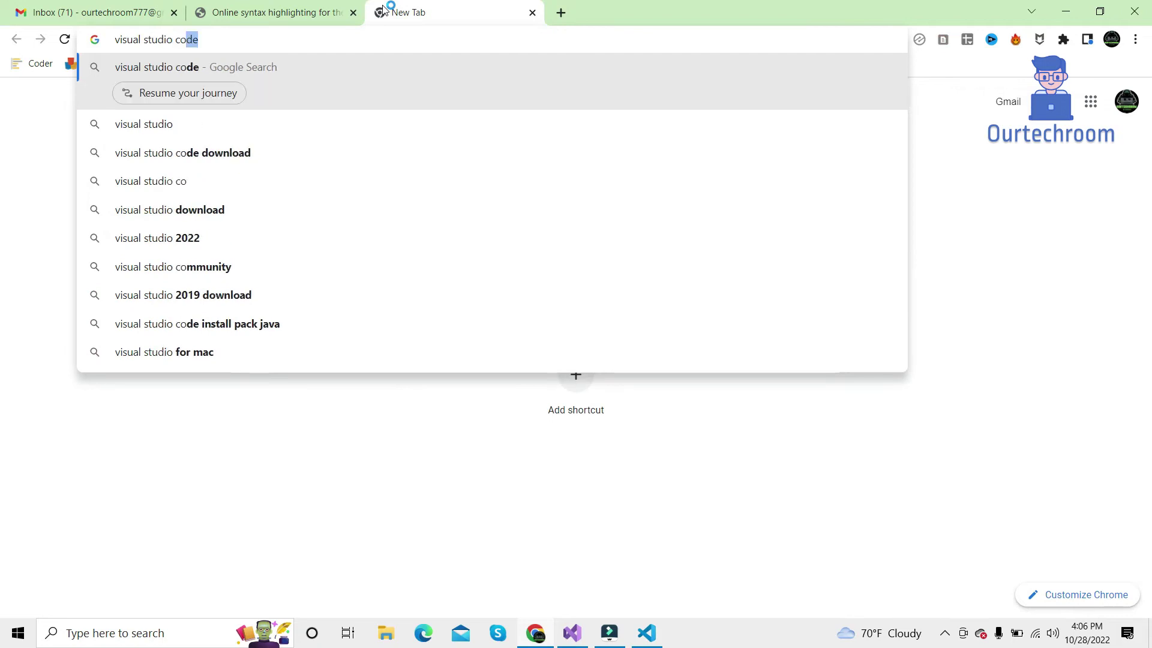
key(BackSpace)
key(BackSpace)
text(download)
key(Return)
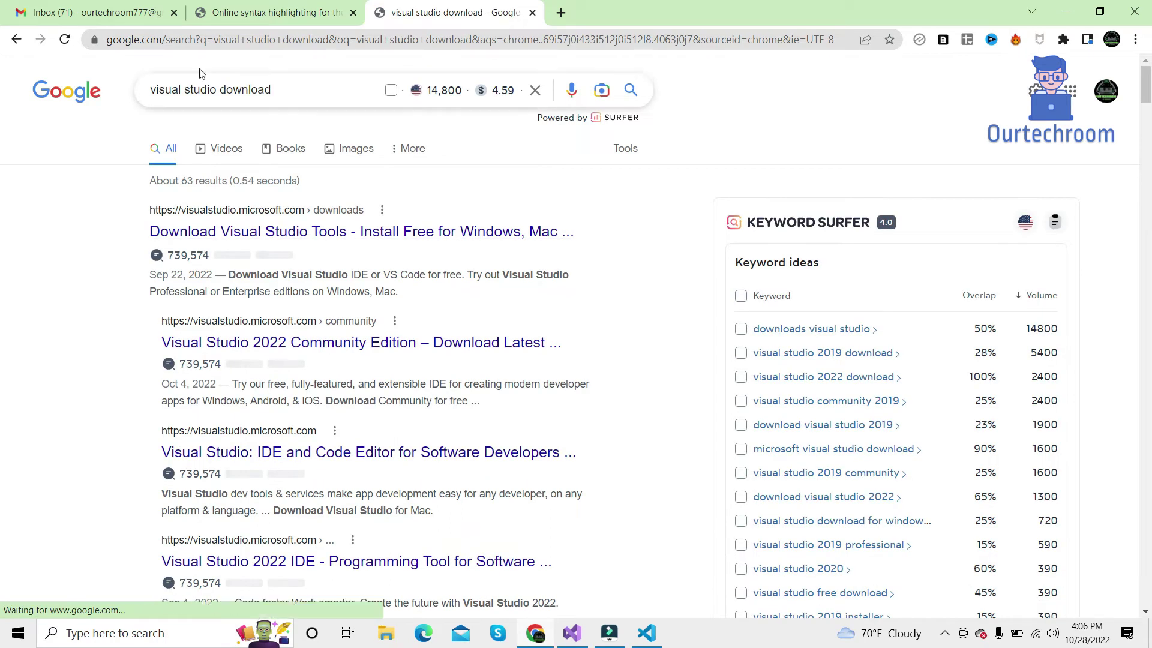
click(219, 81)
text(code)
key(Return)
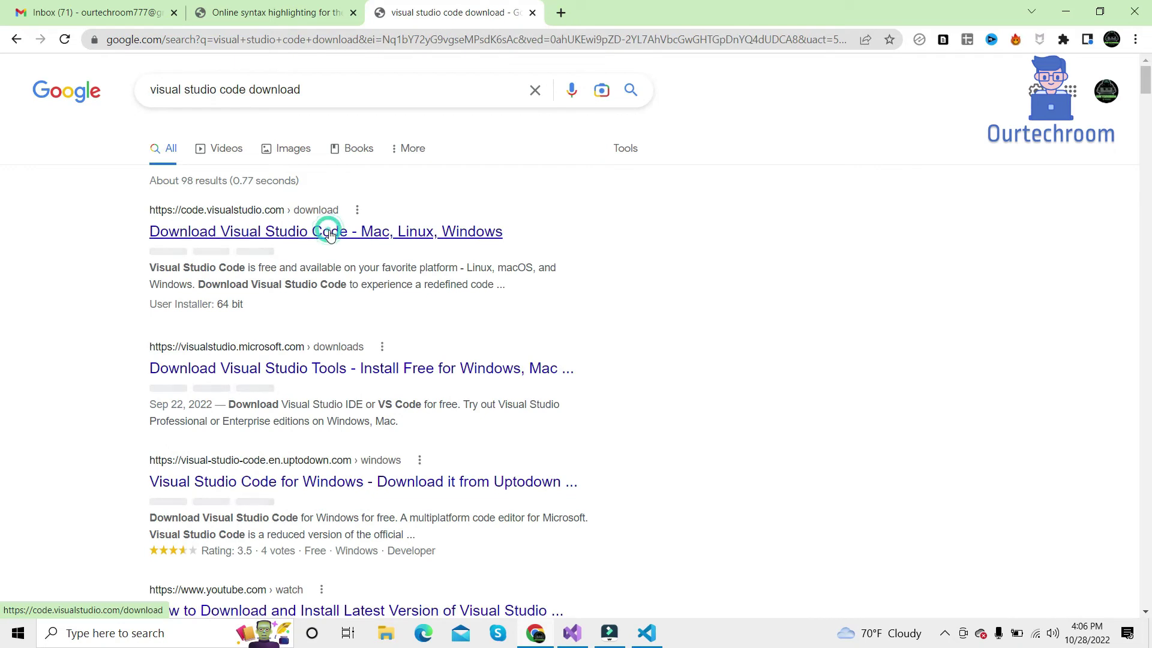
click(329, 235)
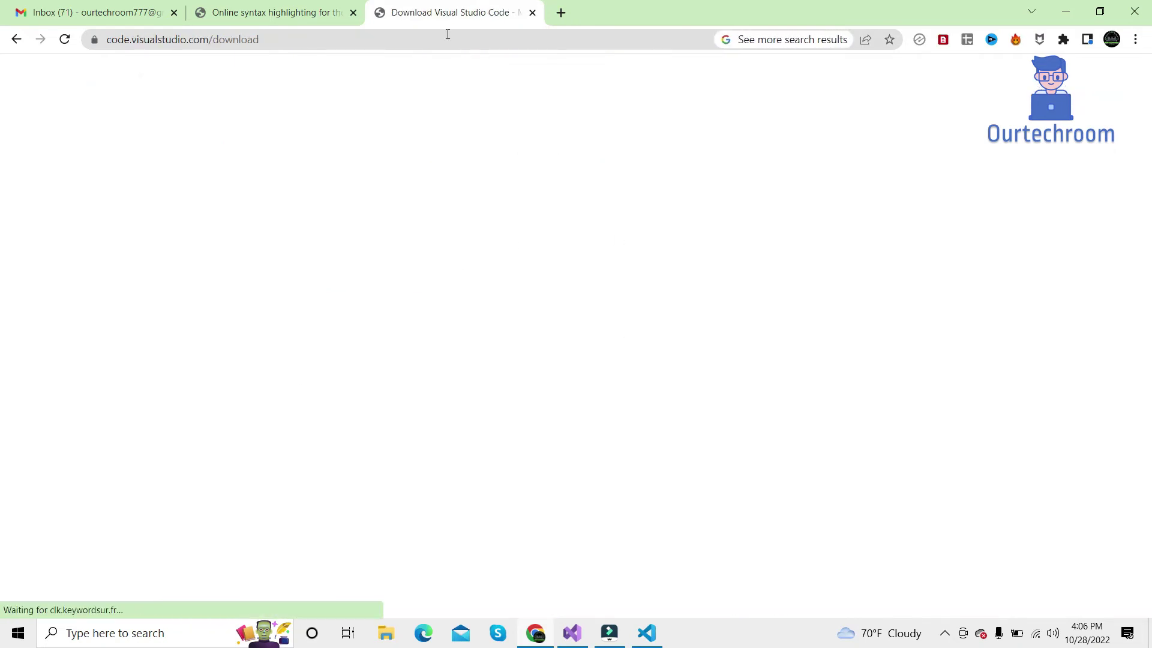
click(286, 14)
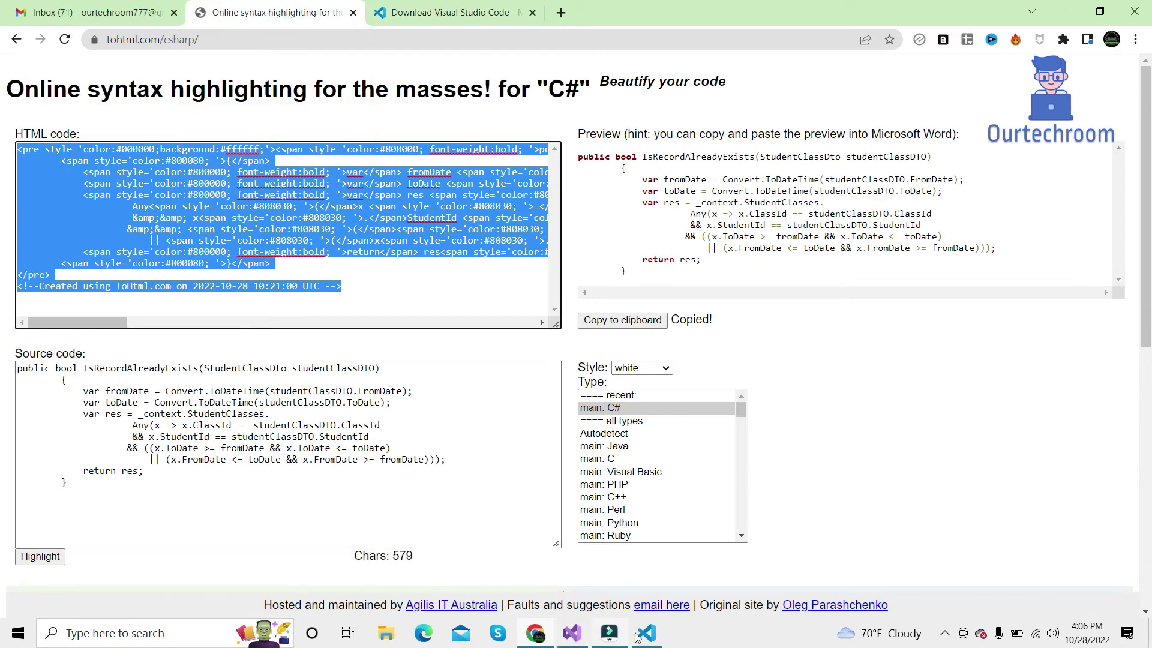
Select the IsRecordAlreadyExists method in Visual Studio and copy it.
click(576, 637)
drag(204, 384, 100, 244)
right_click(158, 264)
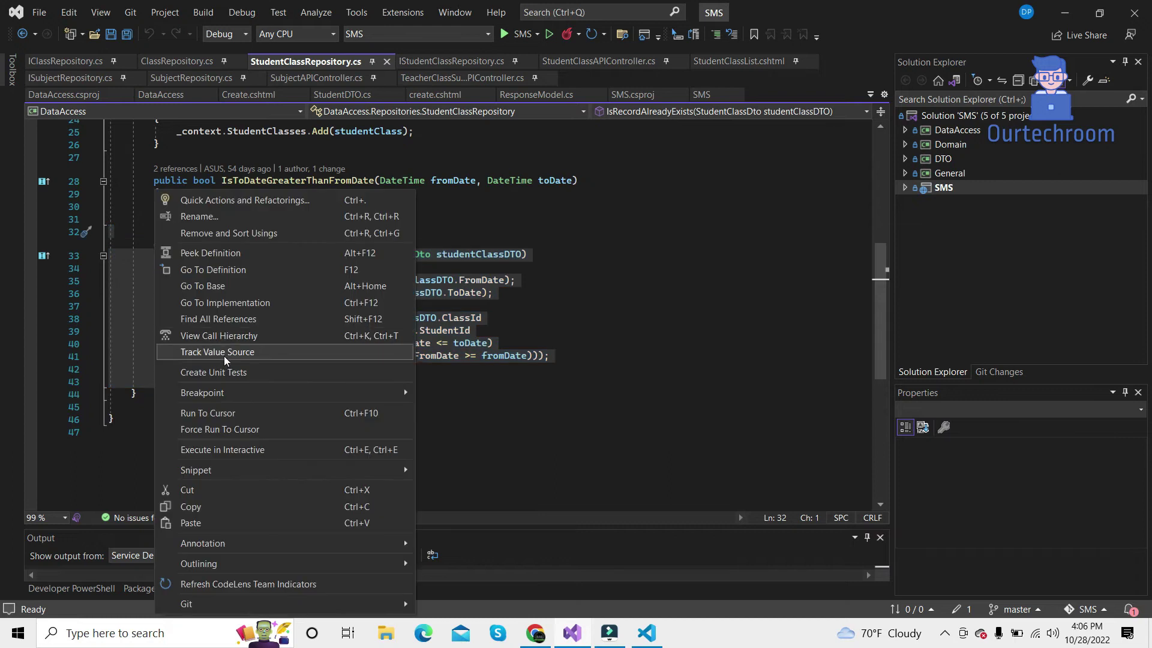
click(211, 504)
key(alt+Tab)
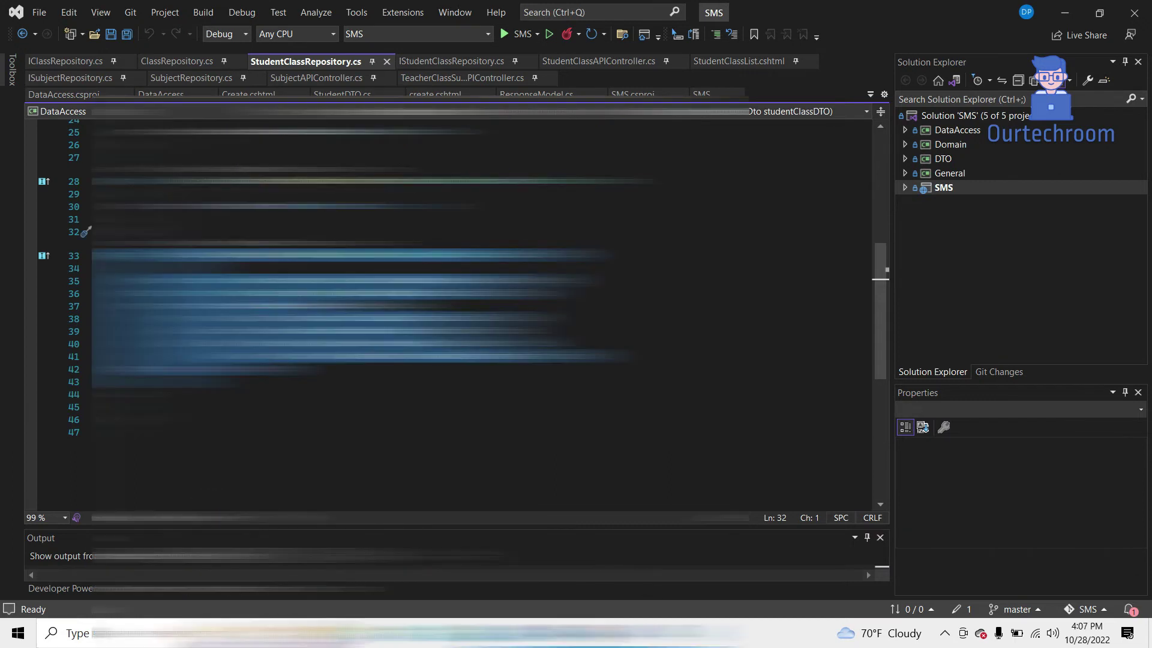
Maximize VS Code and paste the copied method into a new file.
double_click(505, 36)
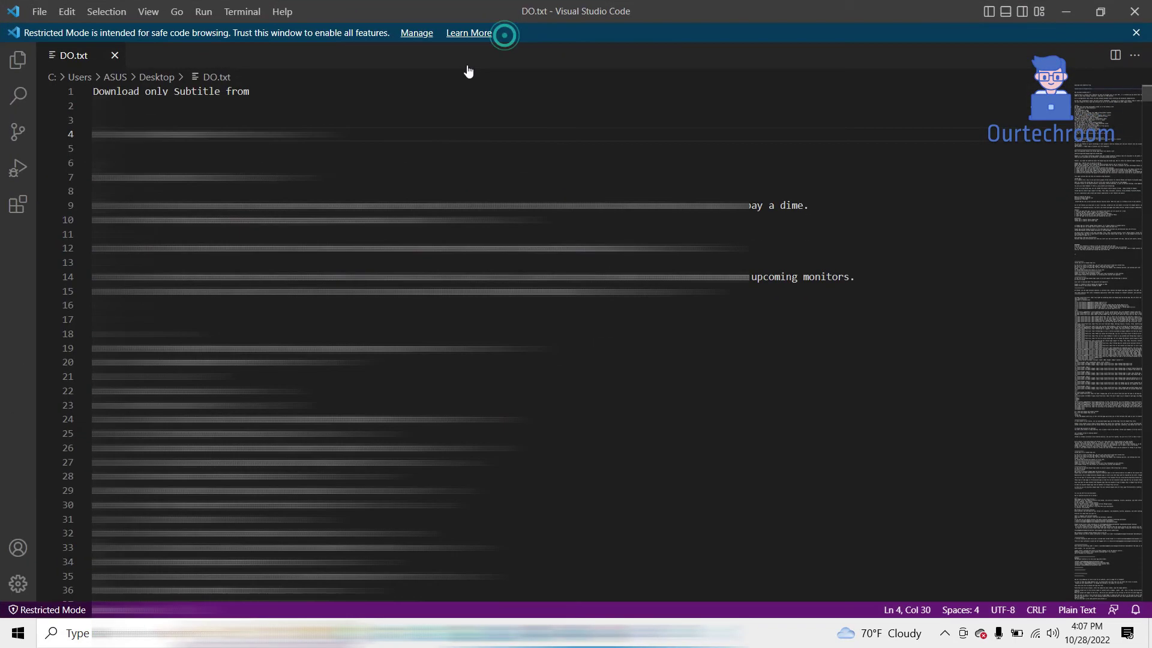
key(Down)
key(Down)
key(ctrl+n)
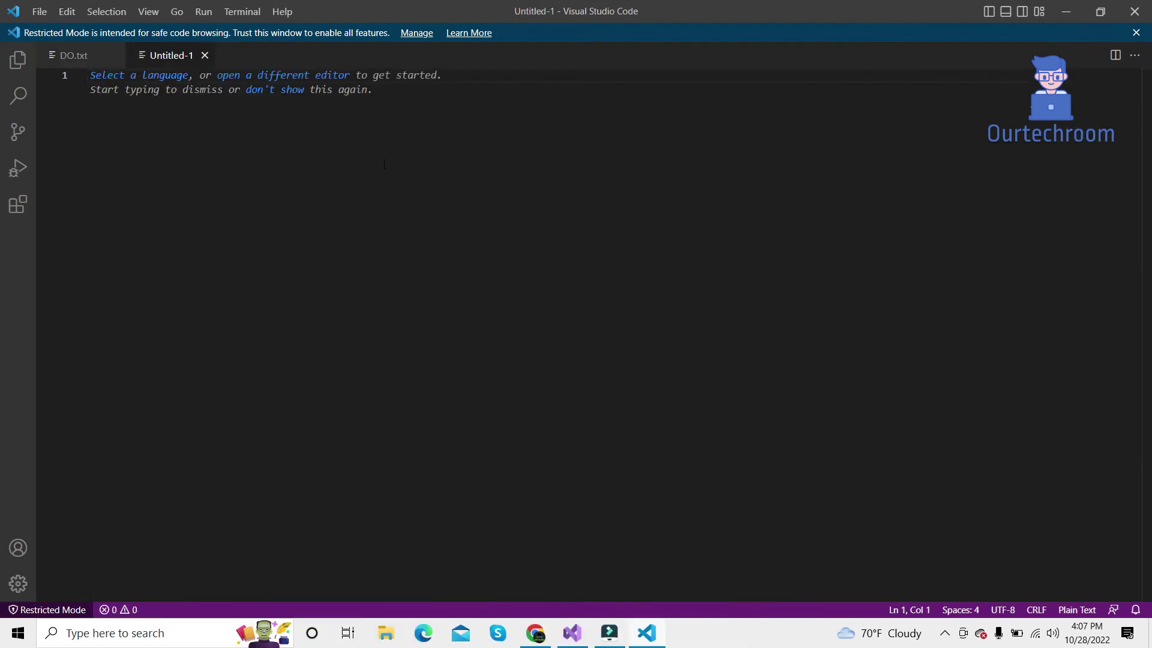
key(ctrl+v)
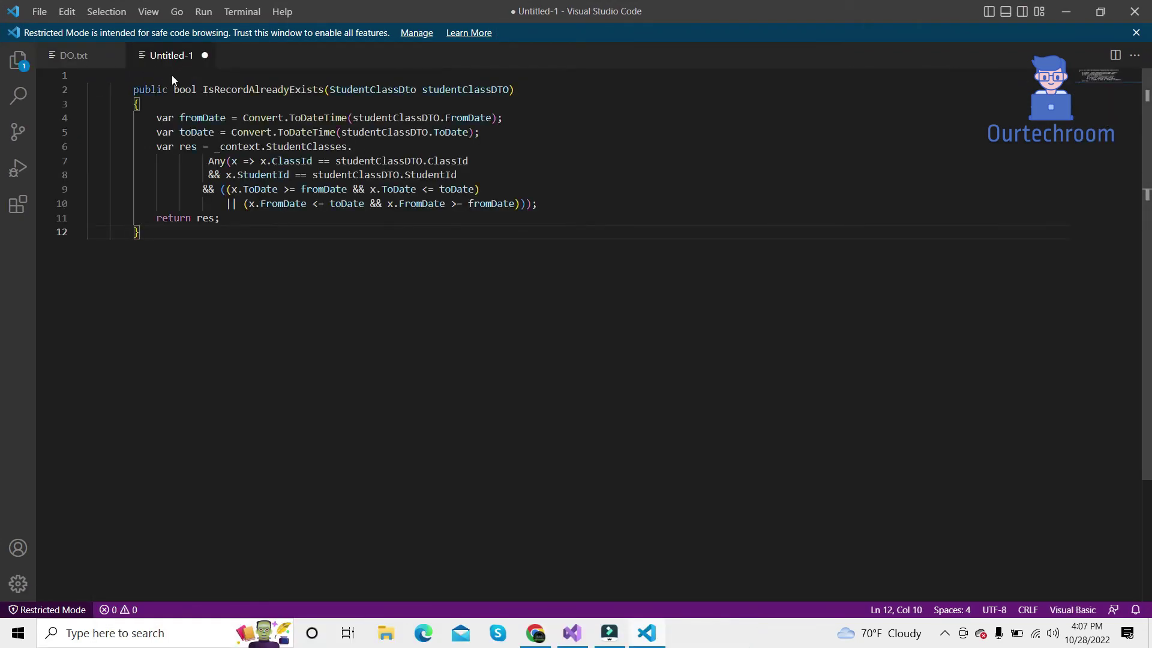
Save the file as index.cs with C# file type, replacing the existing one.
key(ctrl+s)
text(index)
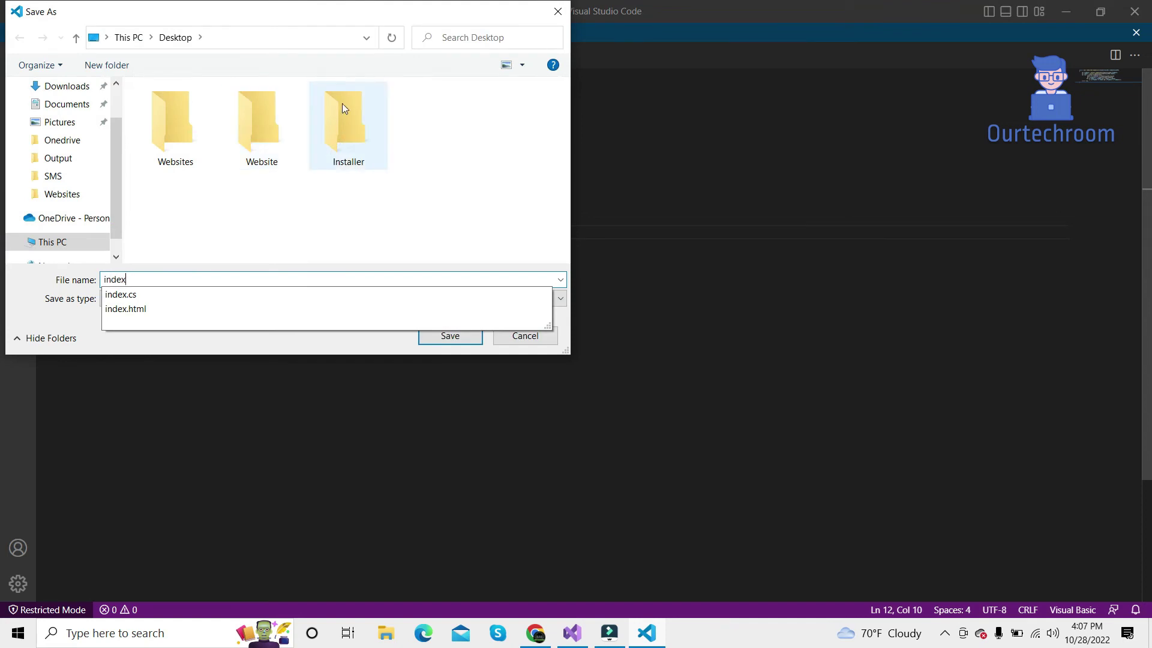
key(Escape)
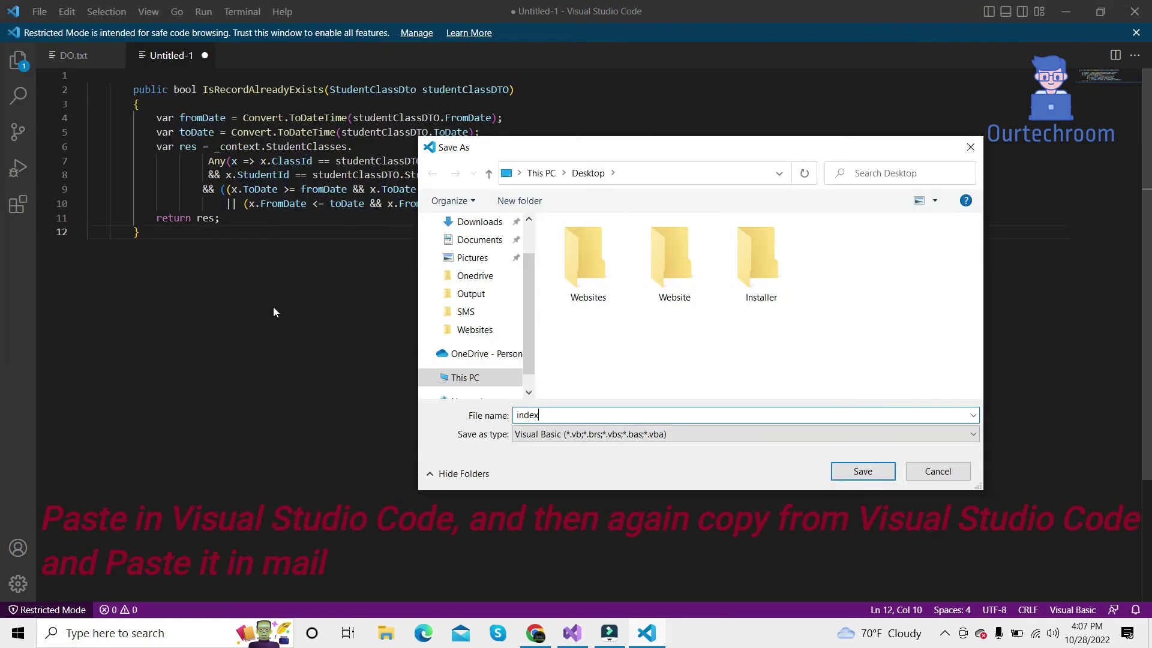
click(606, 439)
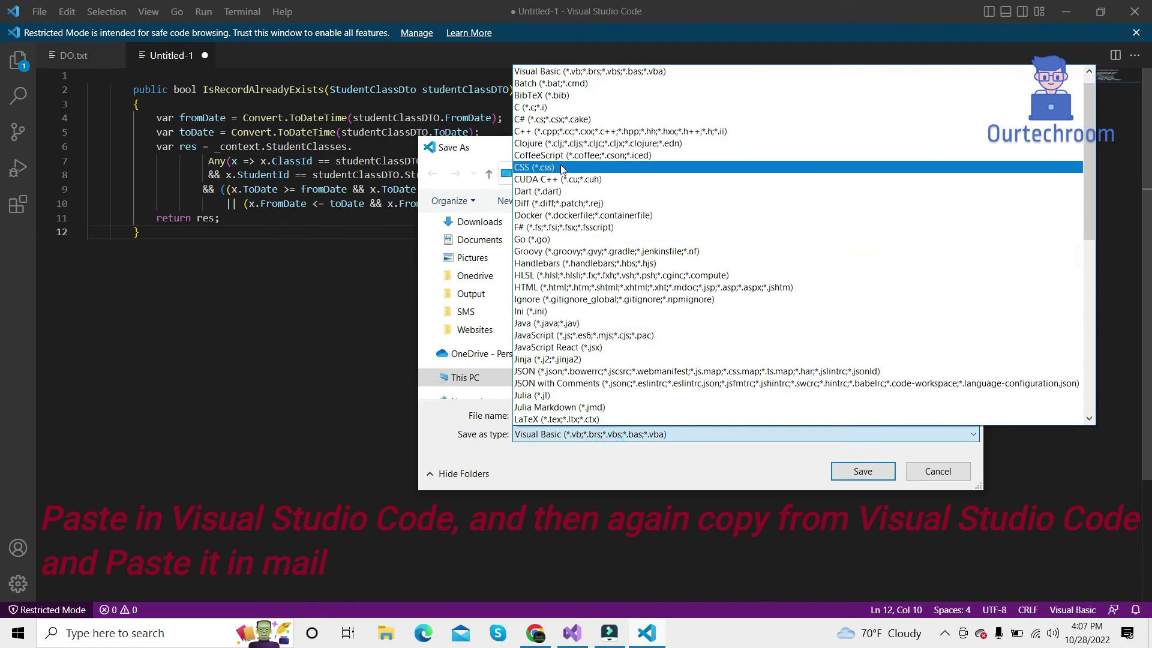
click(534, 122)
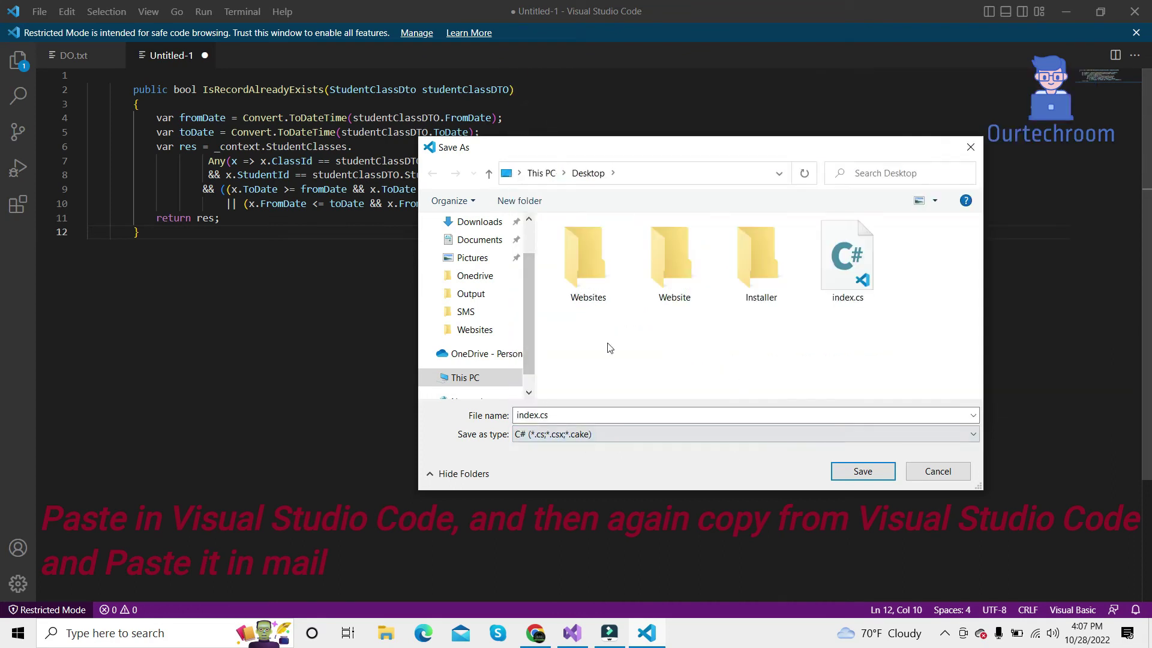
scroll(471, 288, up, 2)
click(870, 471)
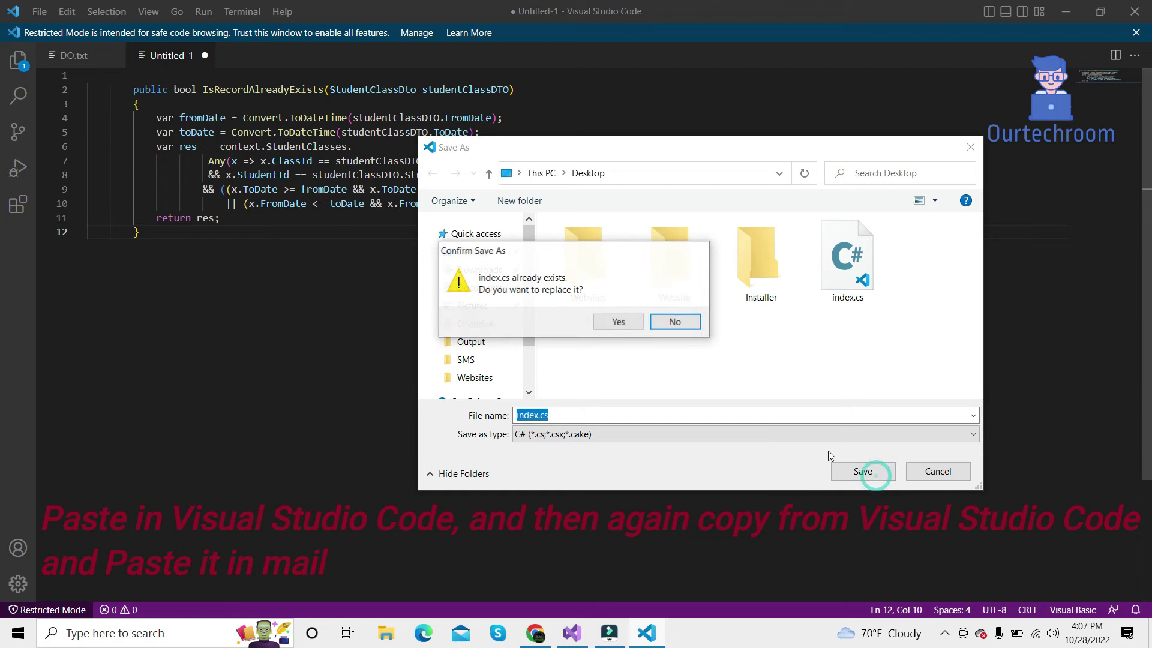
click(618, 323)
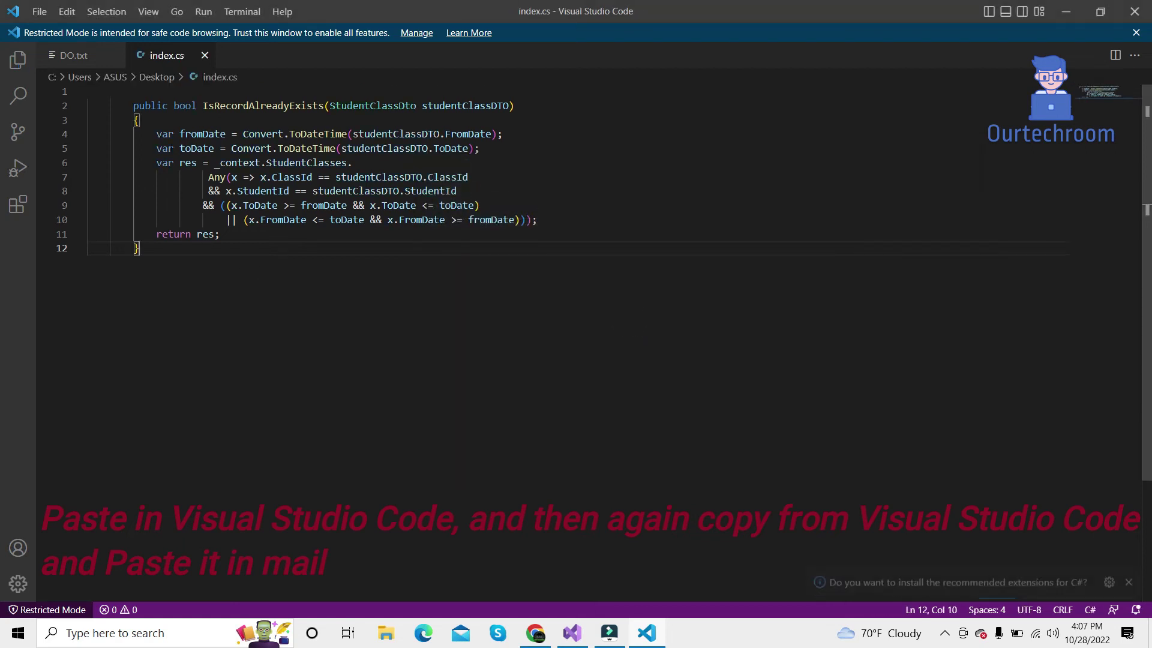
Unindent the index.cs method with Shift+Tab, then select and copy the whole method.
drag(110, 106, 134, 134)
drag(139, 177, 160, 248)
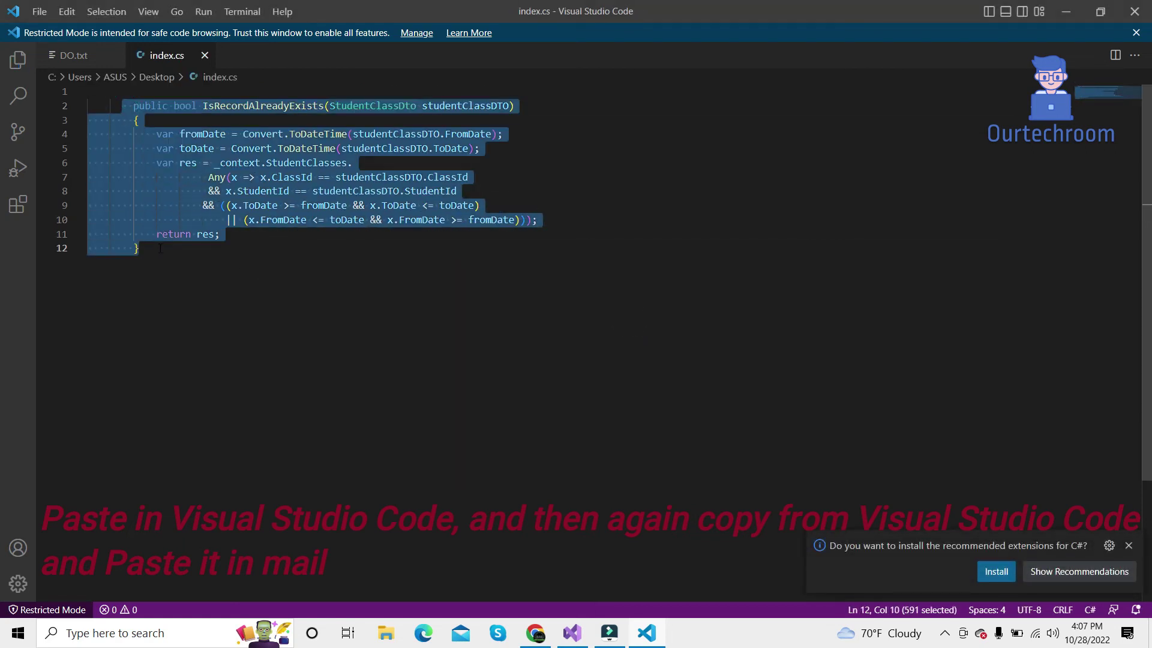
key(shift+Tab)
key(shift+Tab)
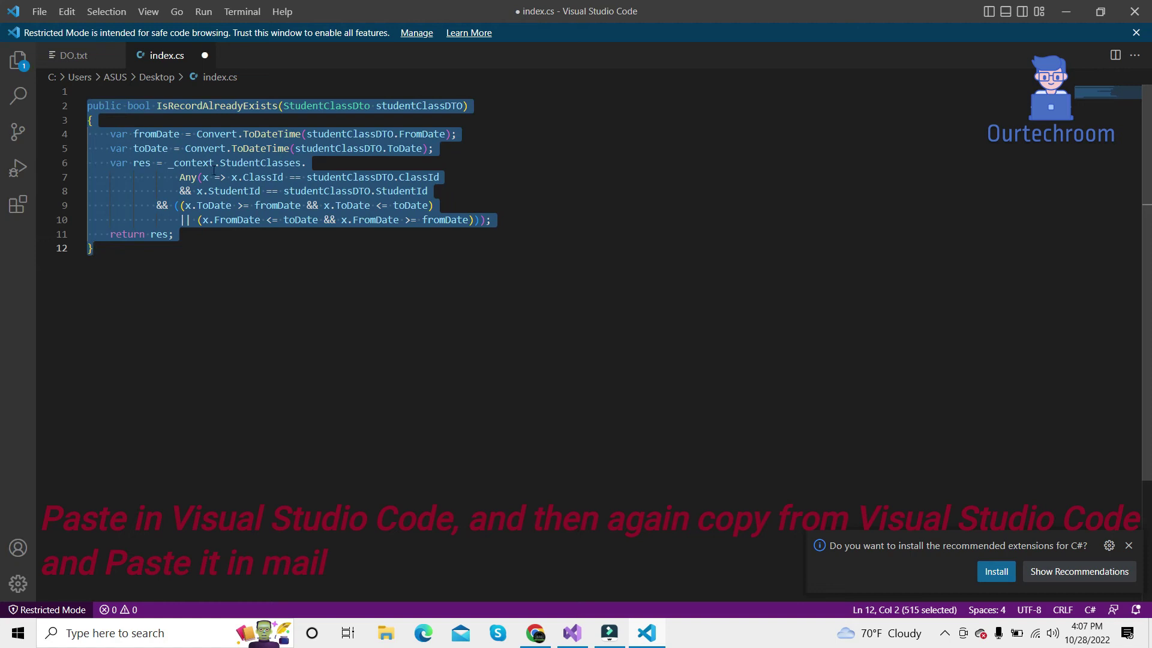
click(149, 249)
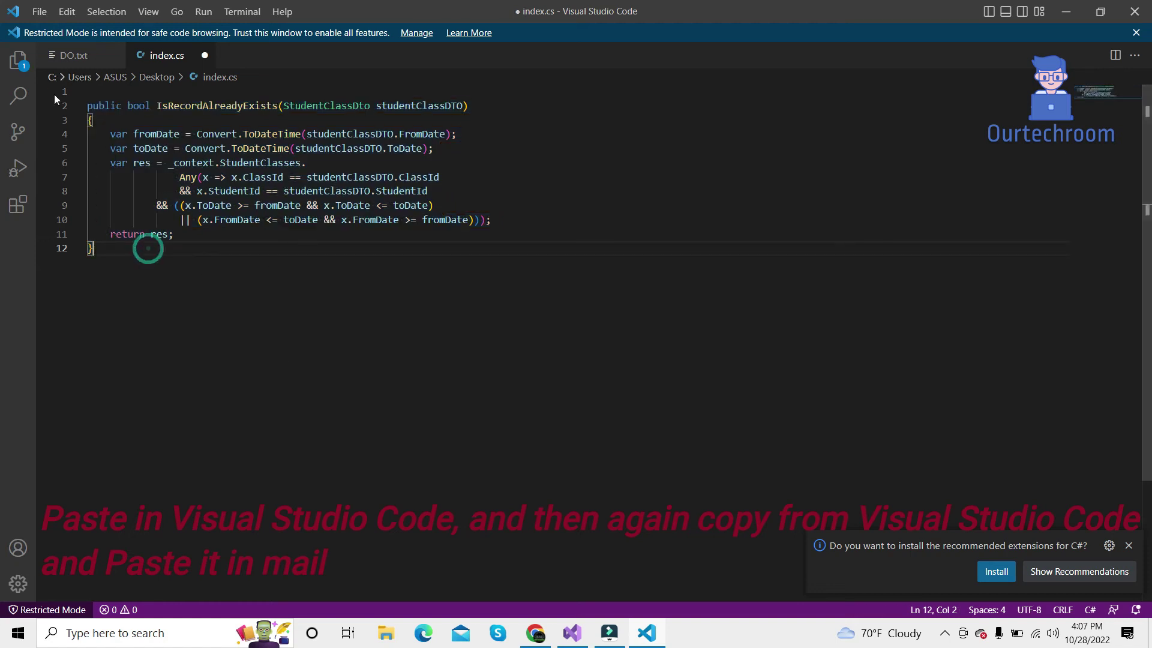
drag(96, 250, 69, 105)
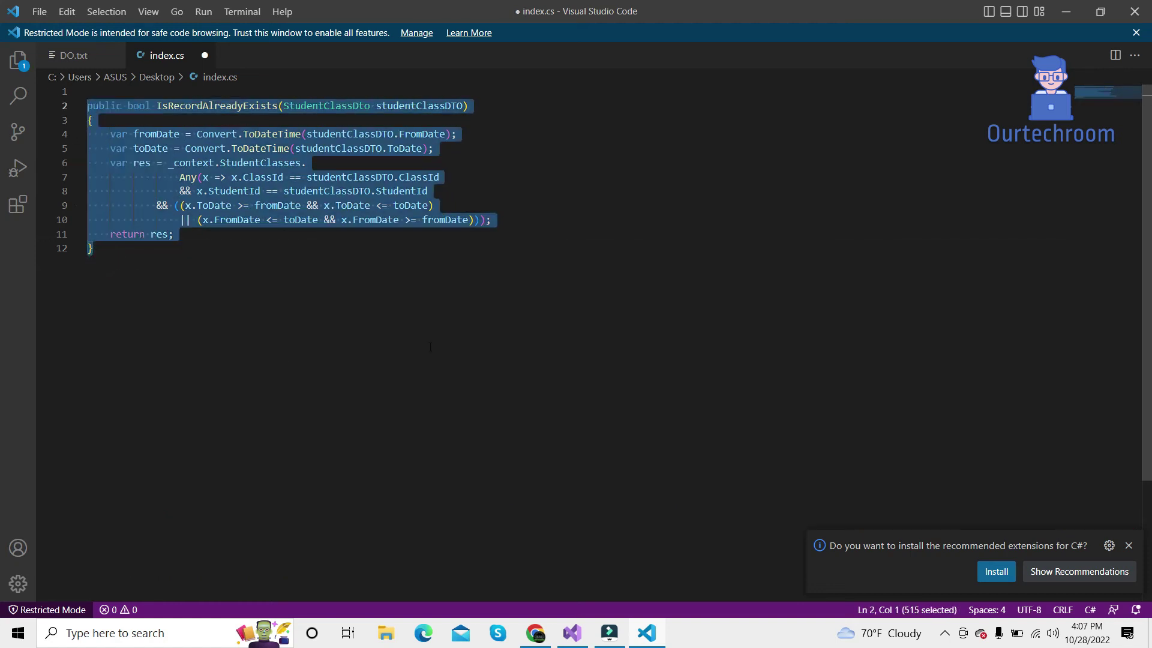
key(alt+Tab)
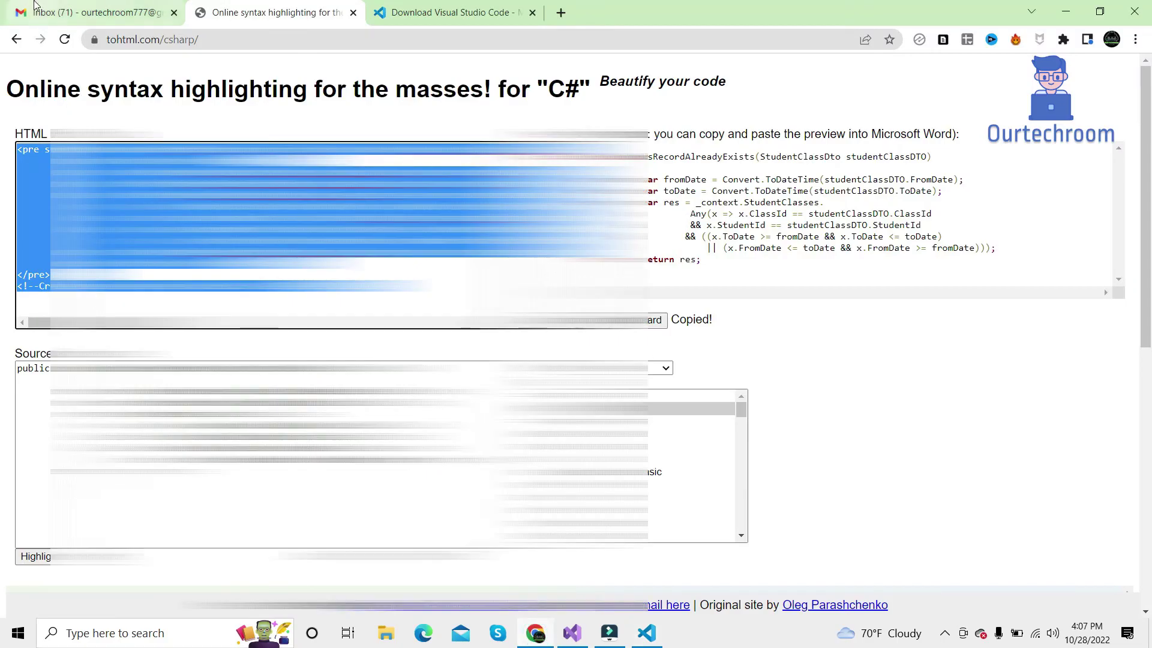
Delete the light-styled code block in the Gmail body and paste the dark VS Code version.
click(34, 5)
drag(741, 514, 677, 367)
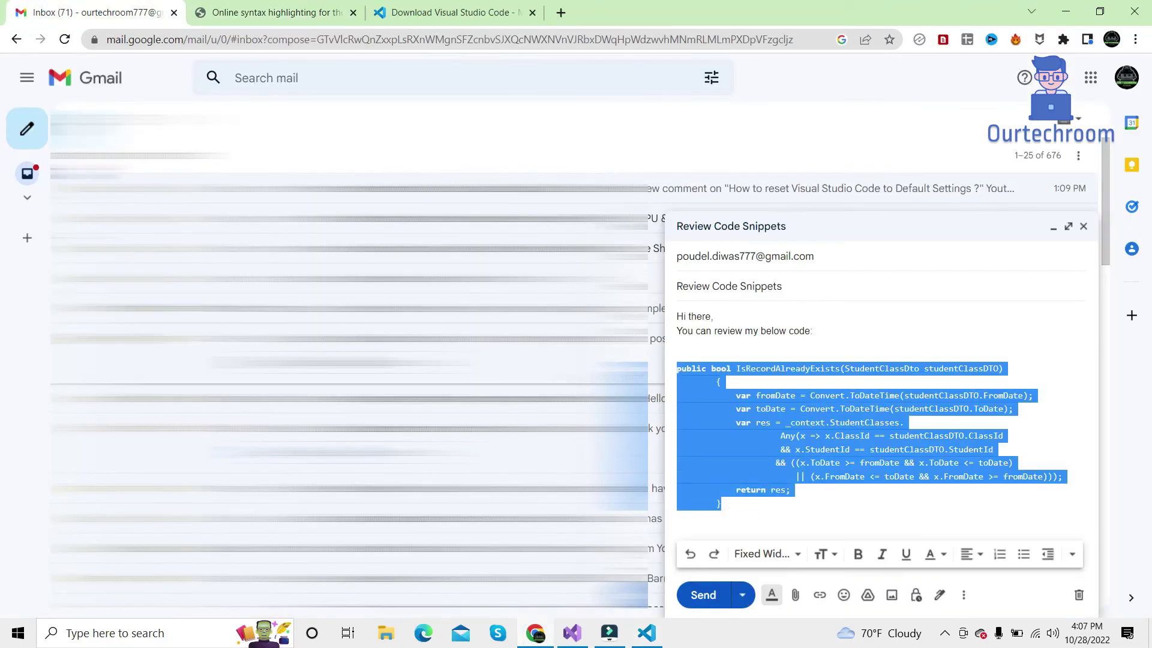
key(BackSpace)
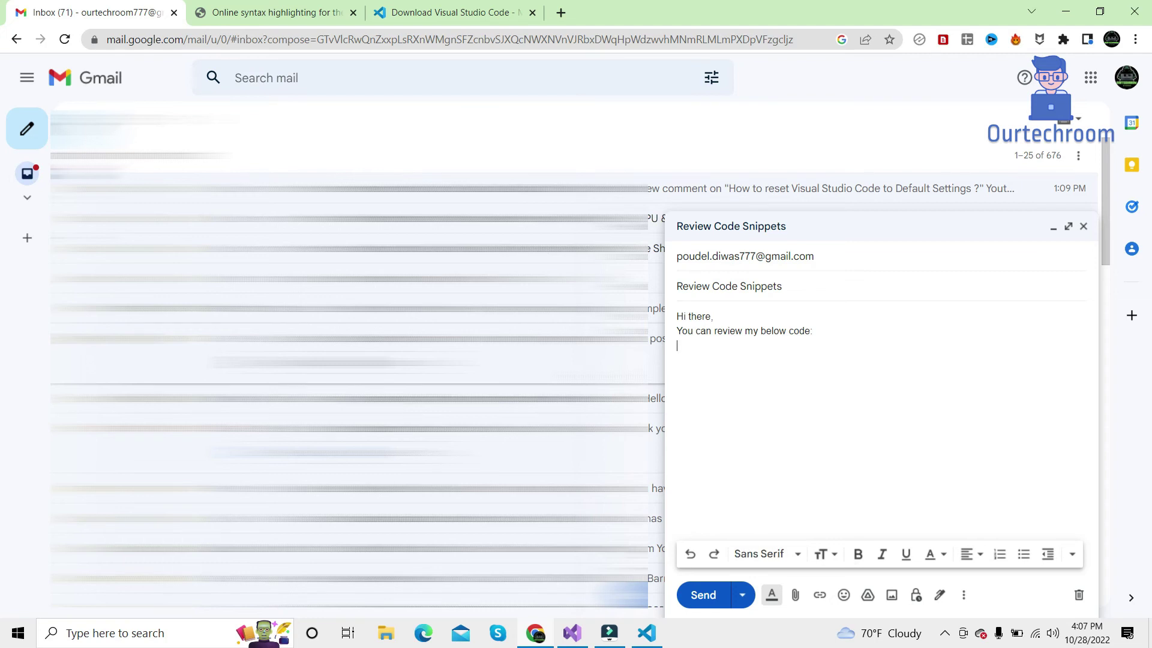
right_click(692, 372)
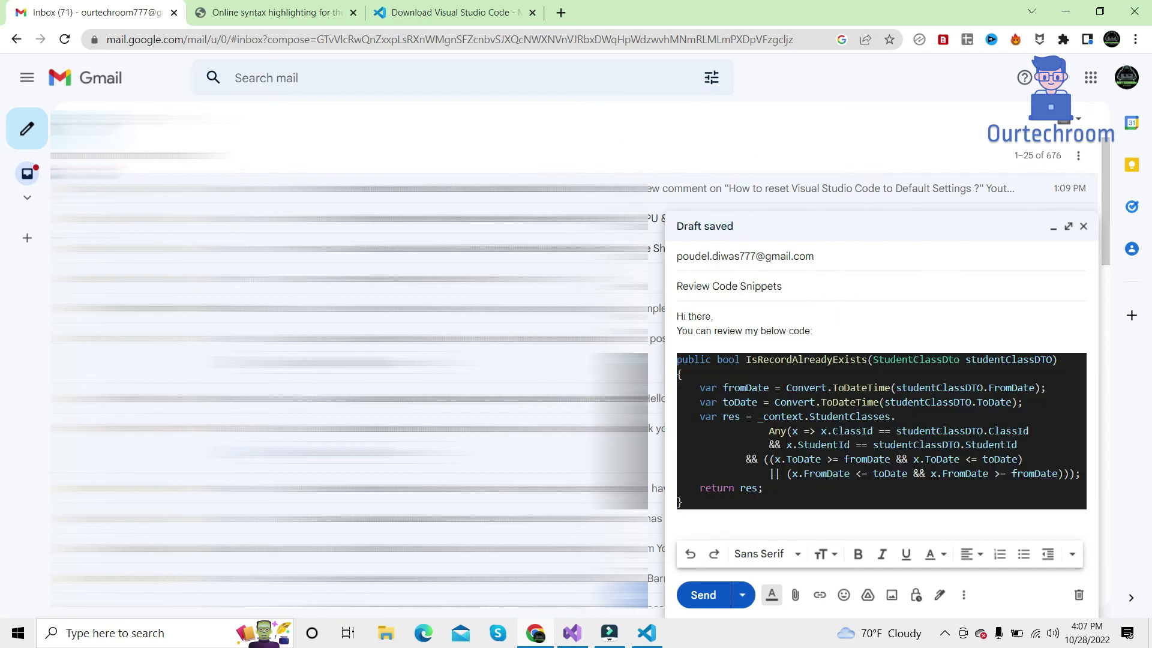
click(698, 521)
click(706, 531)
Send the email and check the dark-highlighted code in the received message.
click(719, 595)
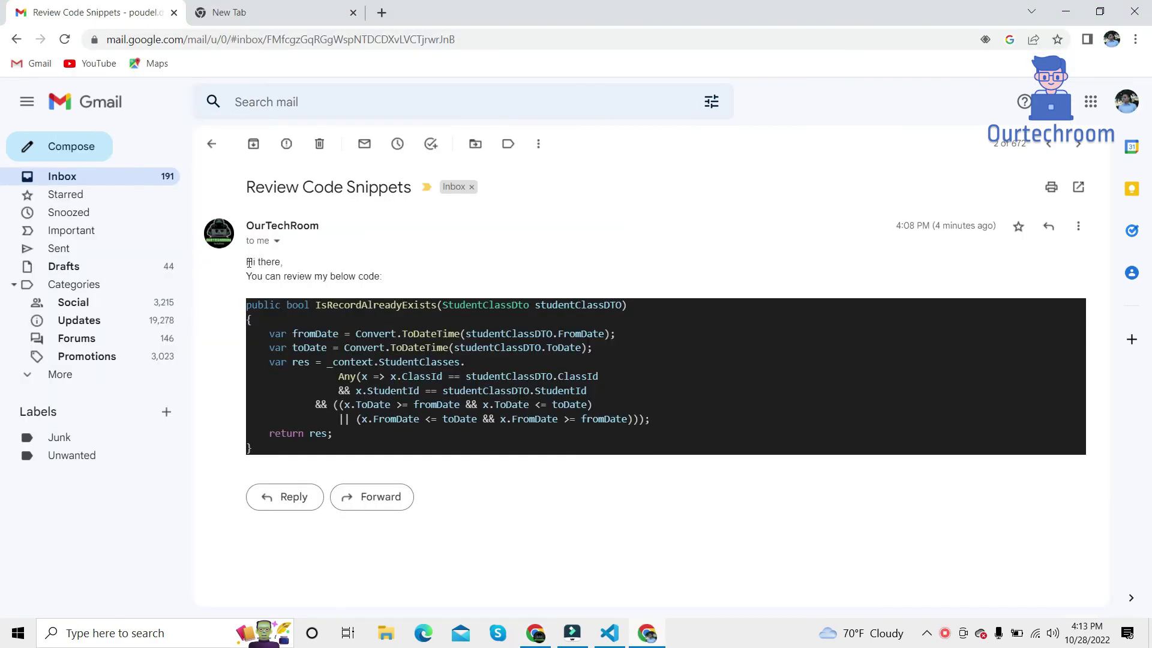
drag(248, 306, 262, 451)
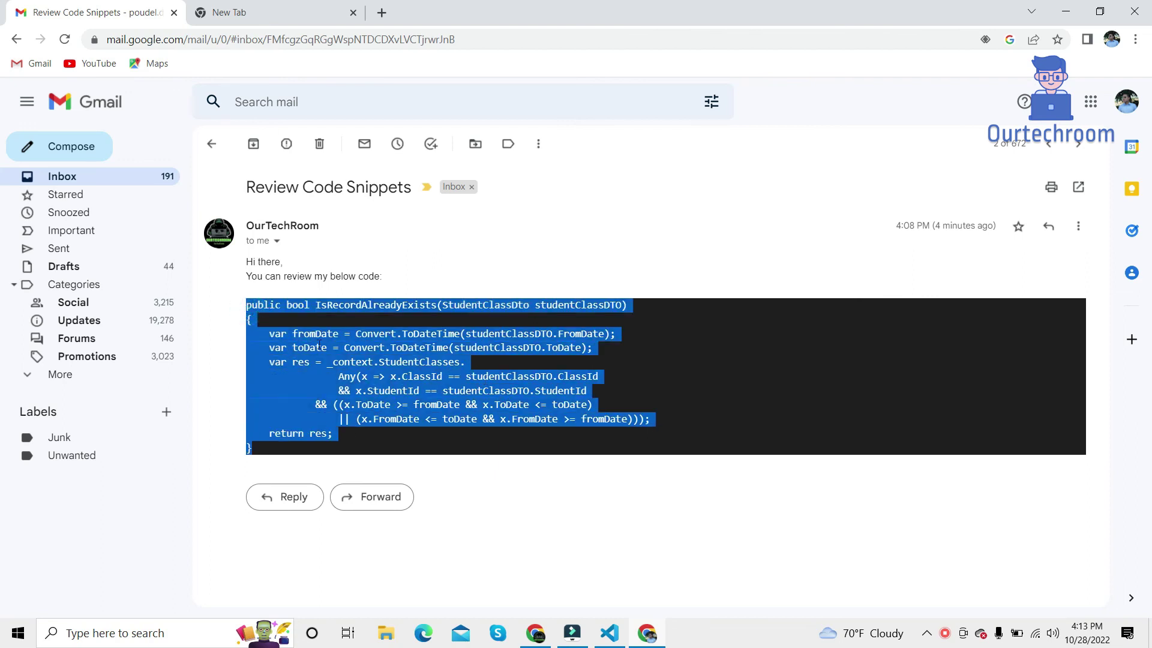
click(534, 452)
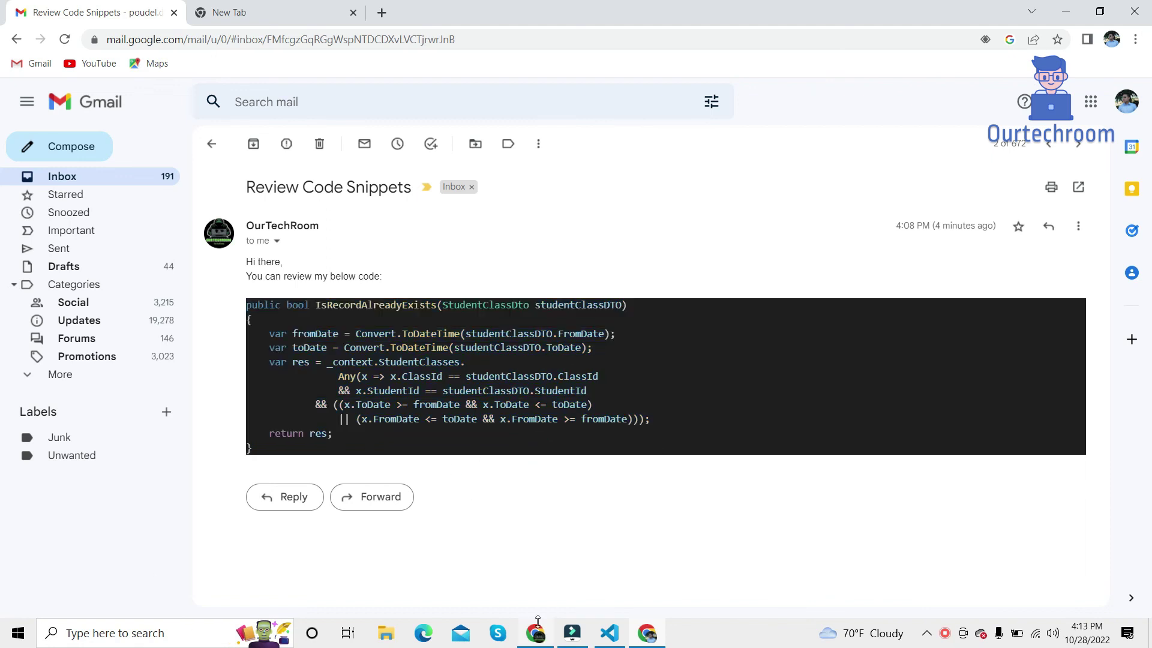